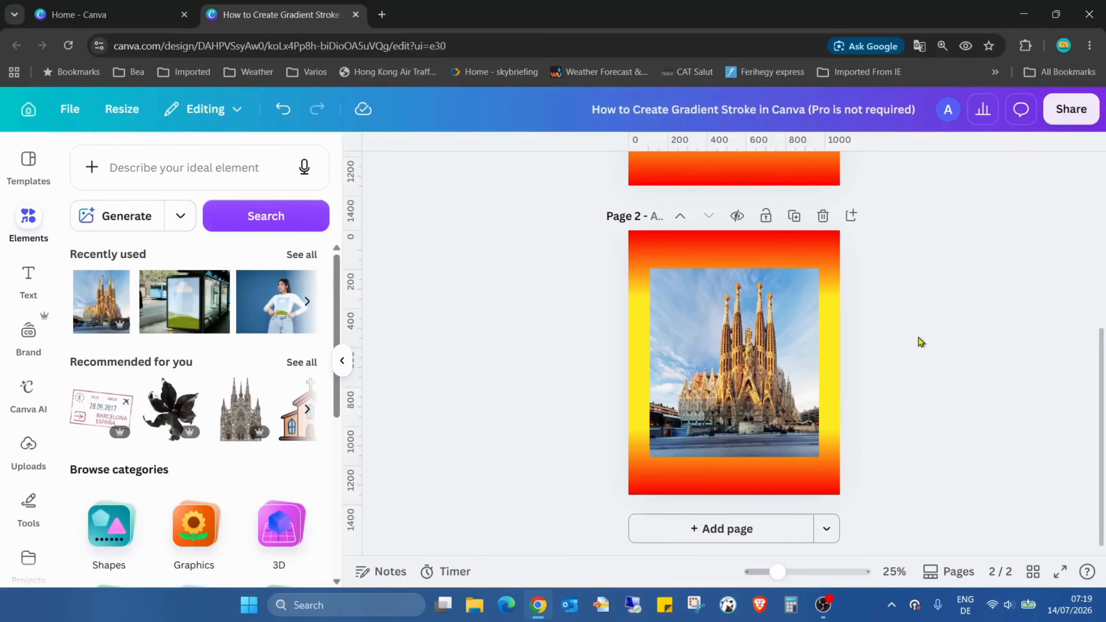
Add a solid stroke with a weight of 40 around the church photo on page 2.
click(751, 325)
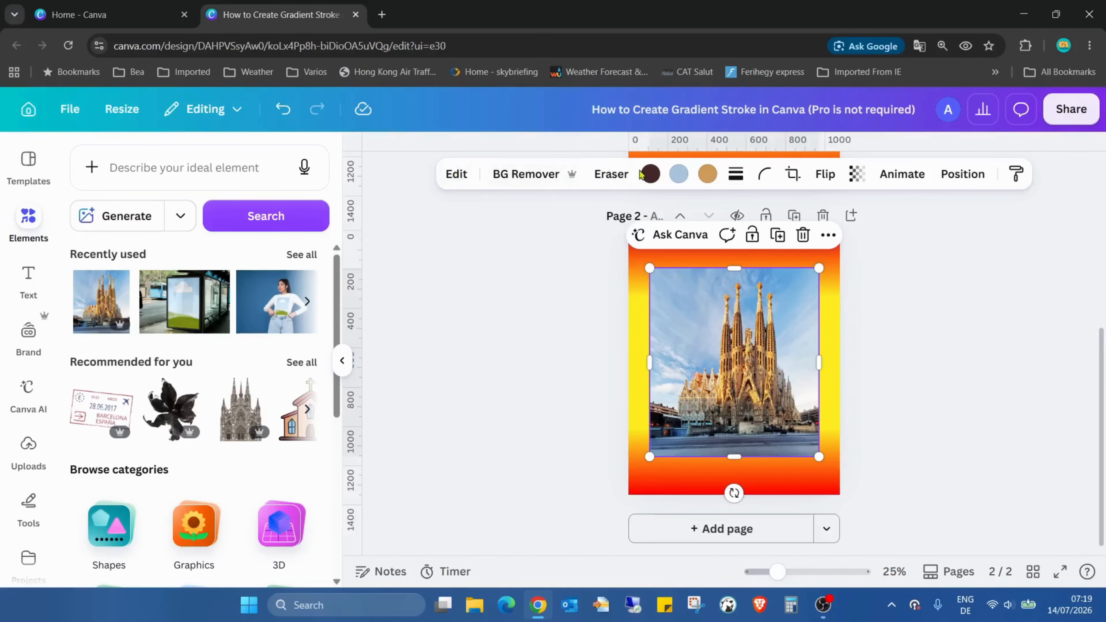
click(742, 175)
click(693, 222)
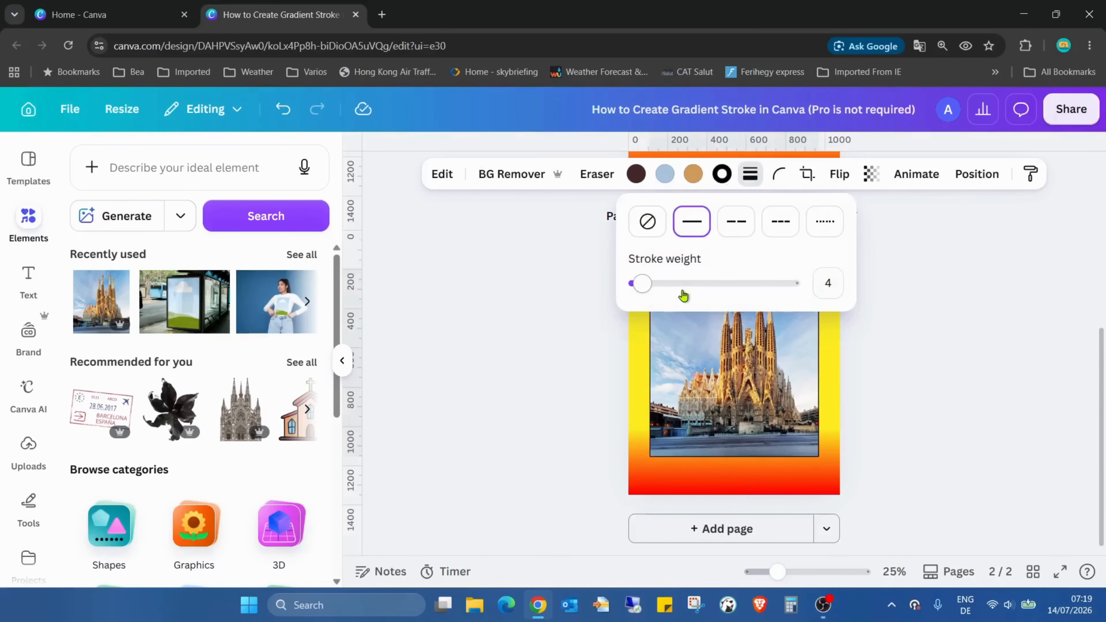
mouse_move(645, 285)
mouse_down()
mouse_move(810, 301)
mouse_move(661, 296)
mouse_move(697, 299)
mouse_up()
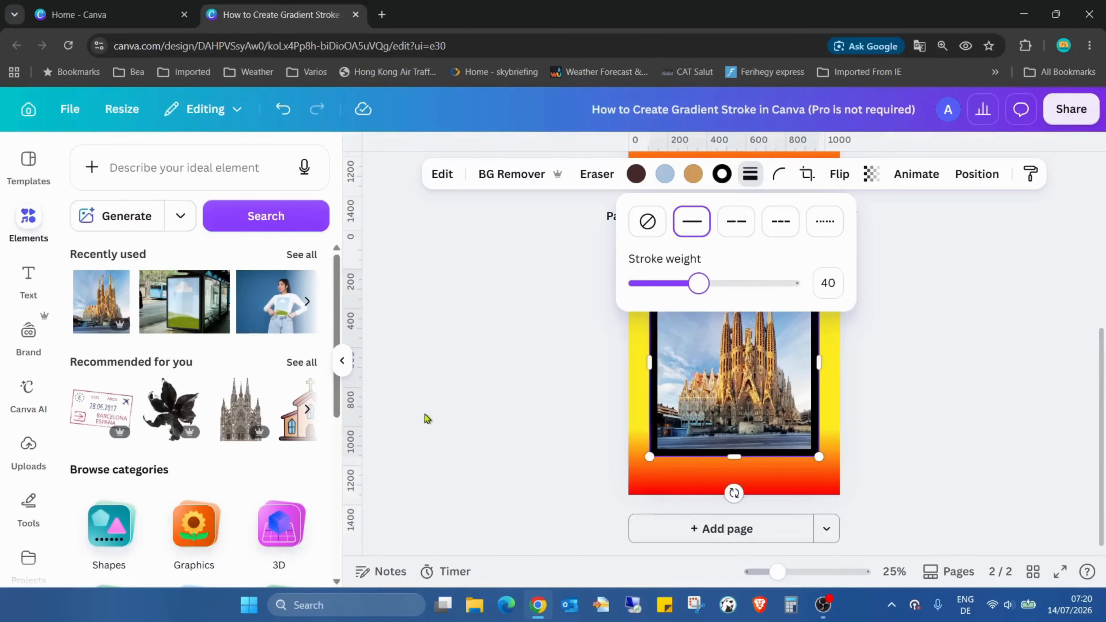
click(541, 378)
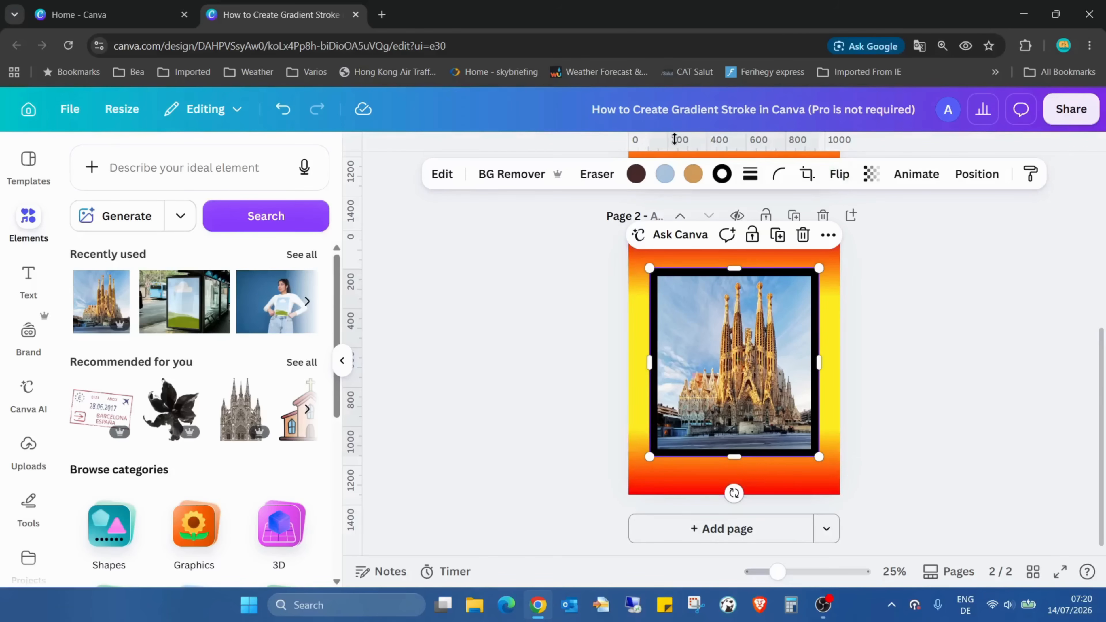
Show the full collection of default gradient colours for the photo's stroke, down to the All gradients section.
click(723, 175)
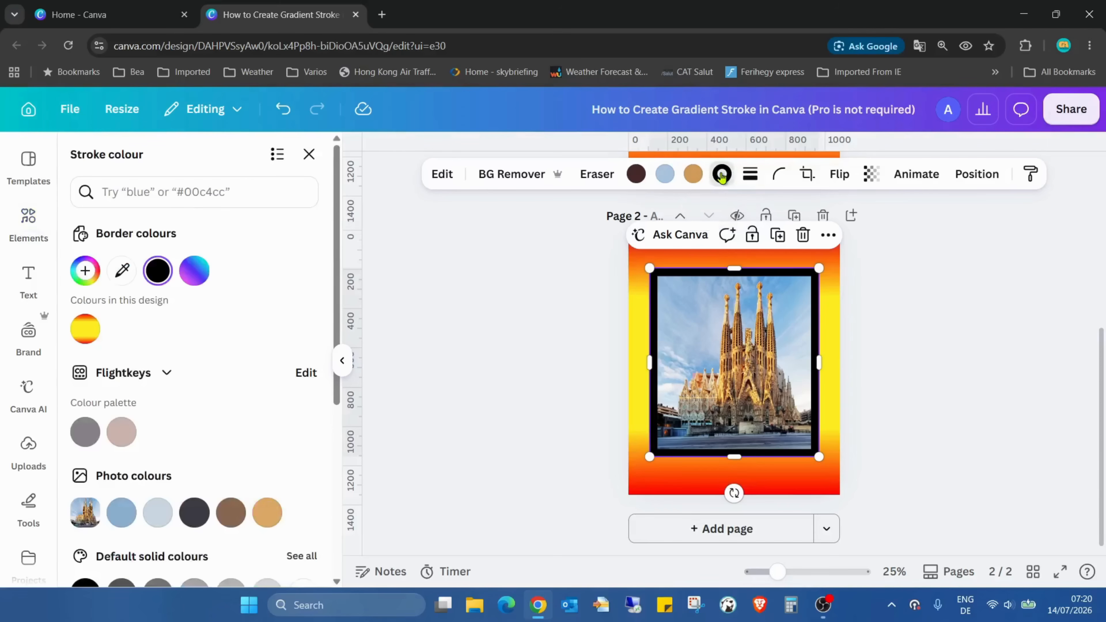
scroll(289, 286, down, 6)
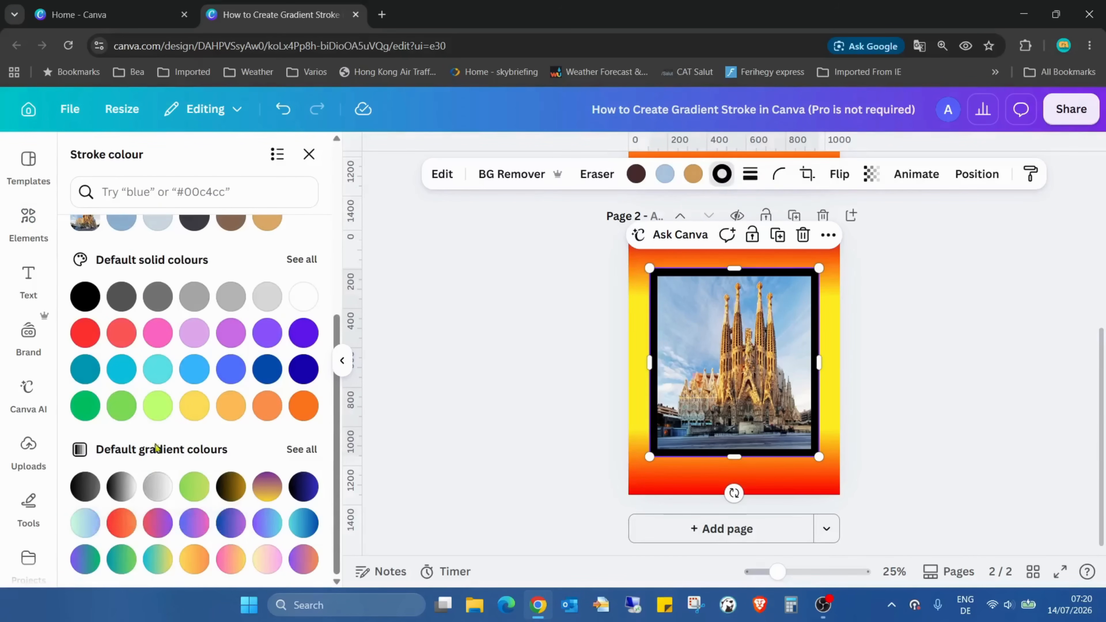
click(314, 451)
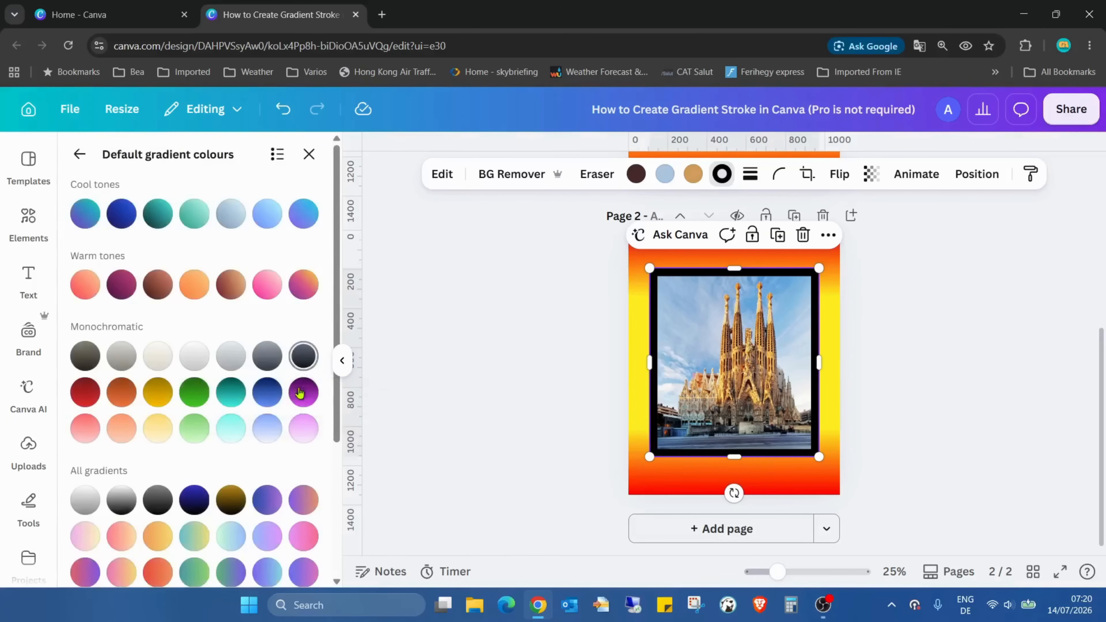
scroll(312, 349, down, 4)
Try several default gradients on the photo's stroke, including pink, cyan-green, metallic blue, silver and orange-pink ones.
click(313, 336)
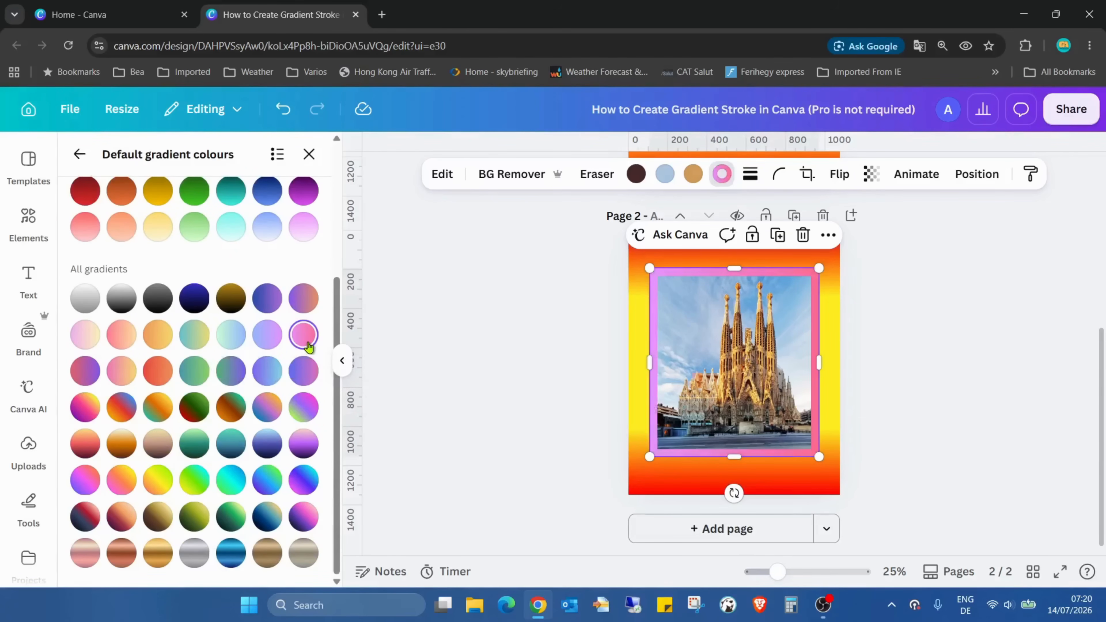
click(304, 409)
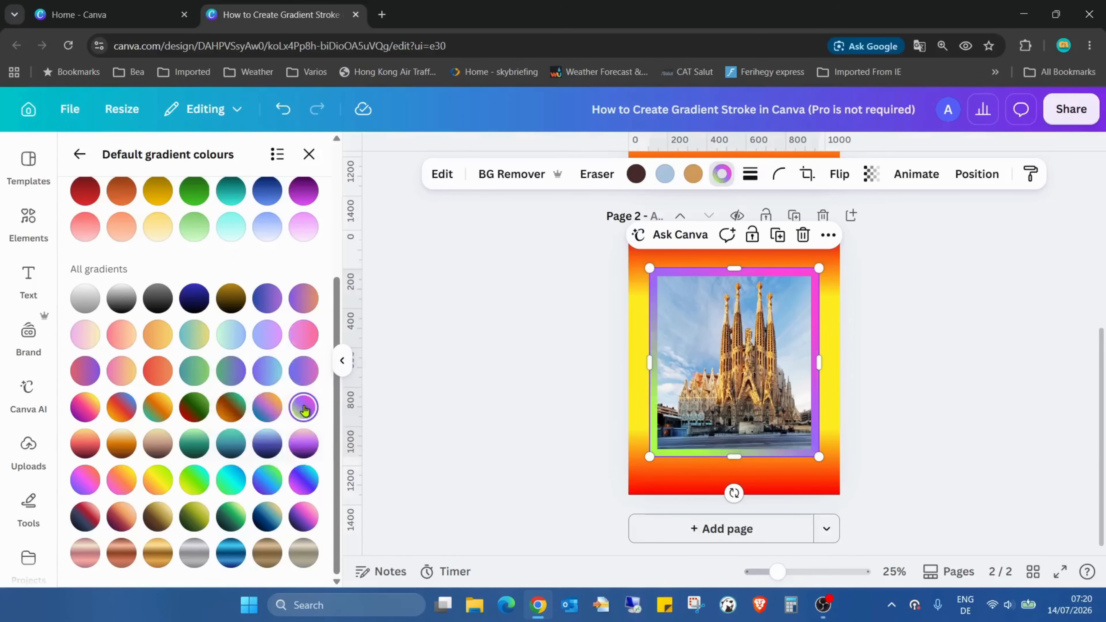
click(231, 480)
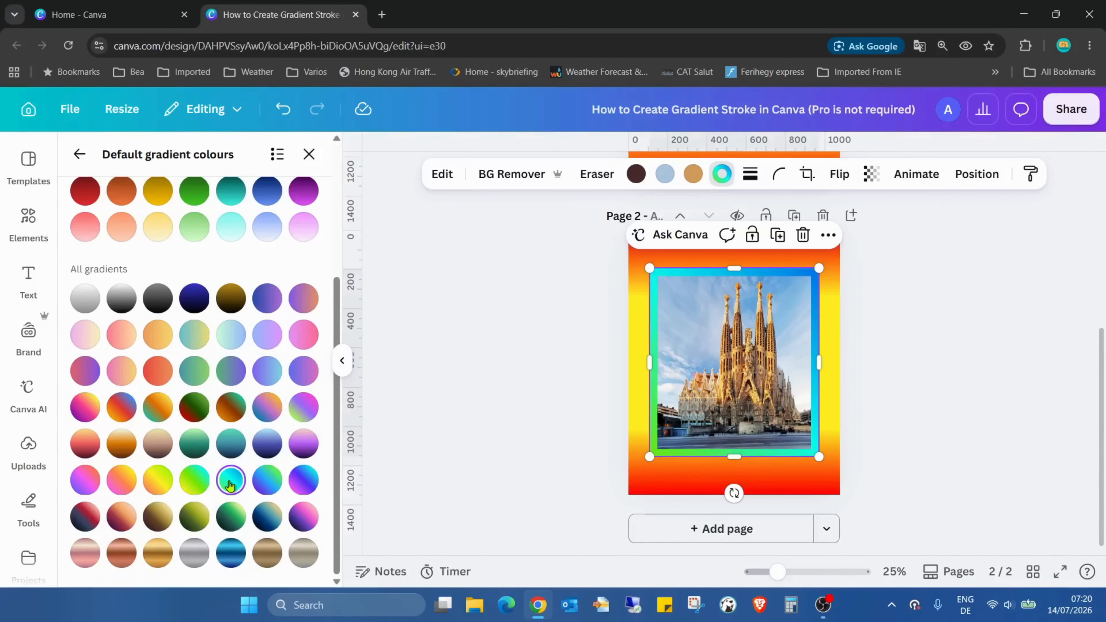
click(303, 517)
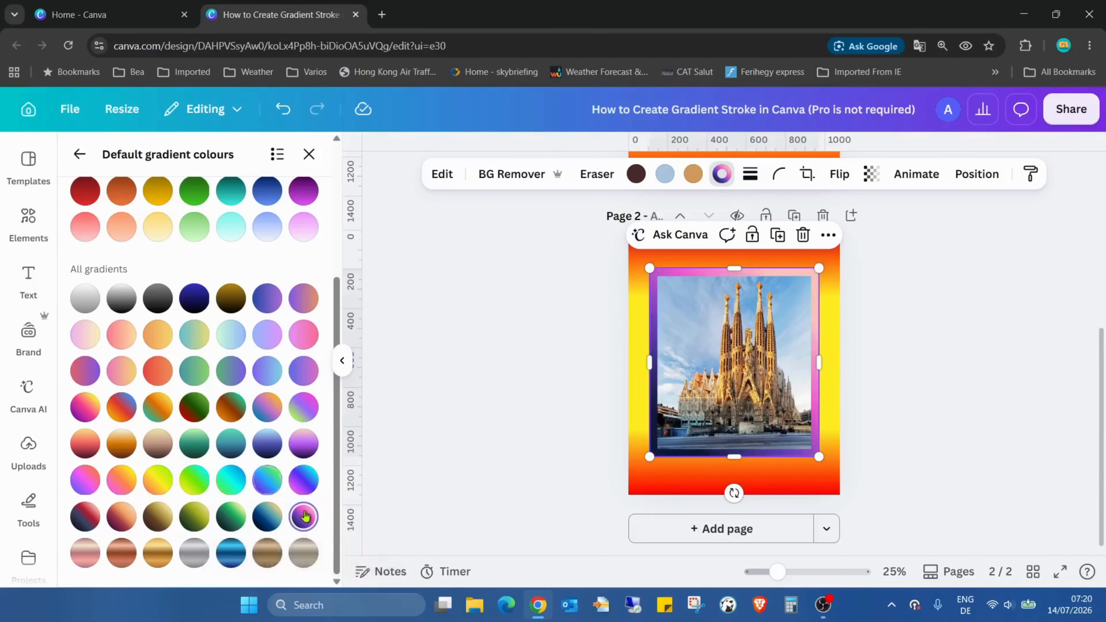
click(267, 553)
click(231, 553)
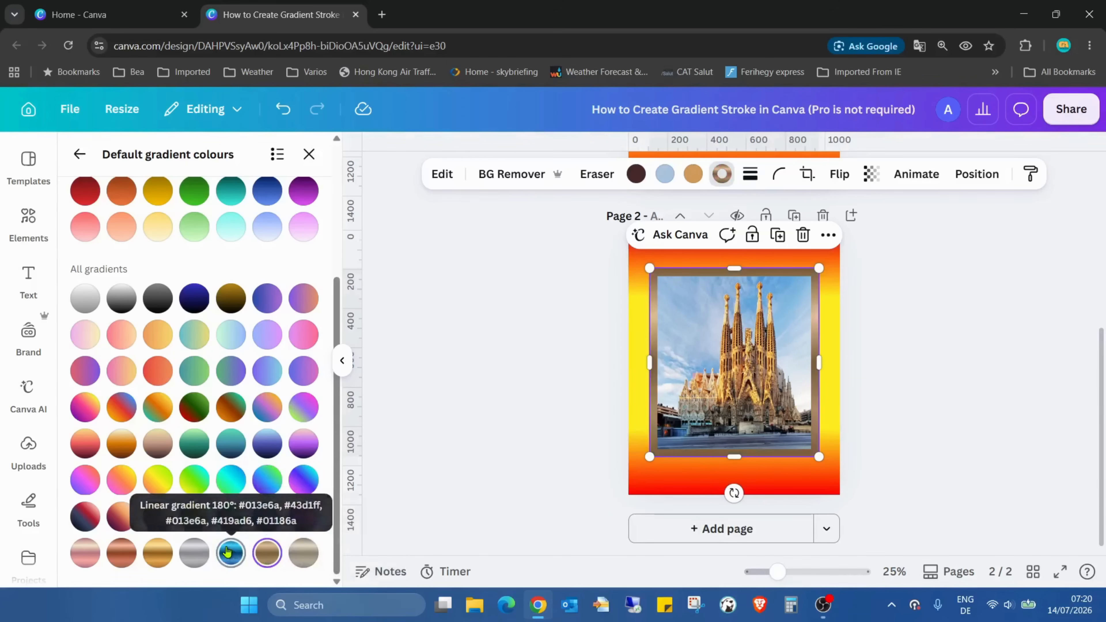
click(194, 553)
click(85, 298)
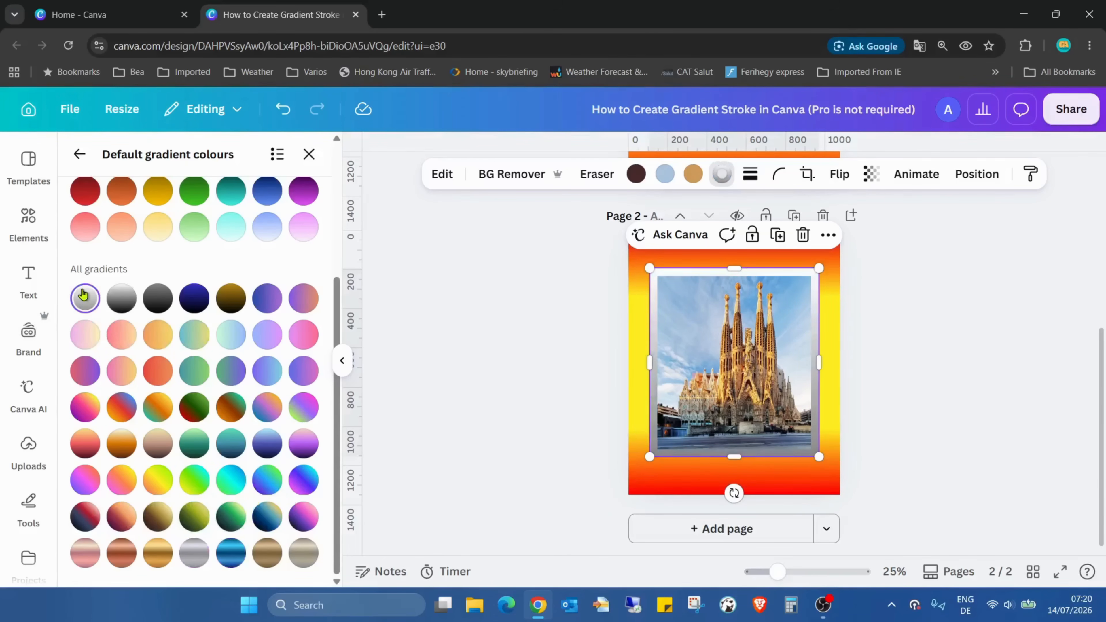
click(121, 479)
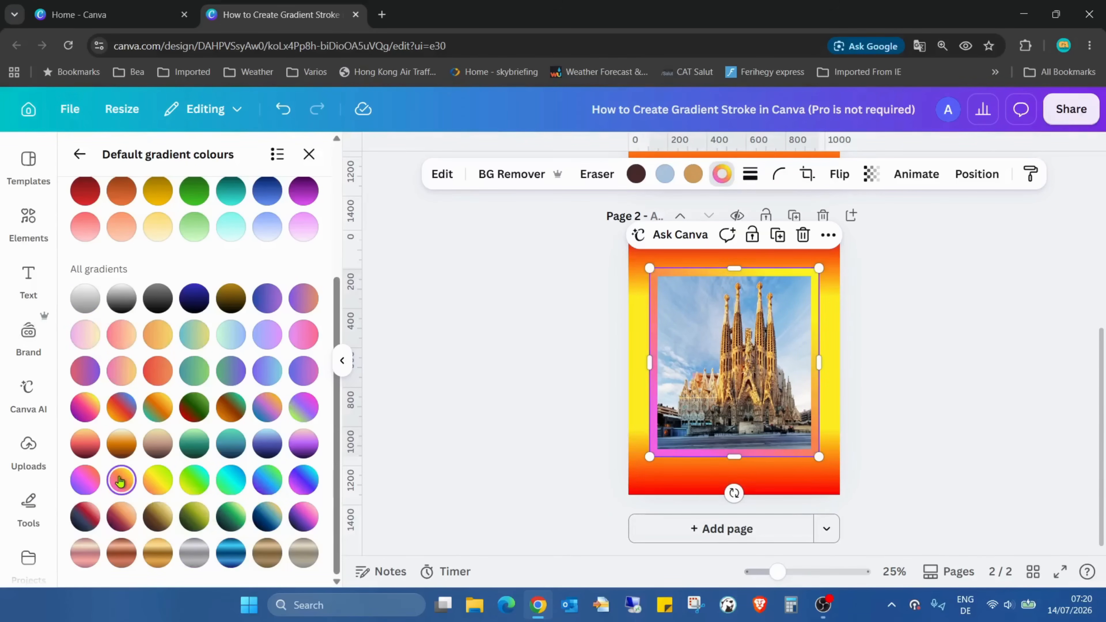
click(117, 528)
Apply the purple-to-teal gradient, the first of the cool tones, to the stroke and return to the main stroke colour options.
scroll(210, 389, up, 5)
click(85, 213)
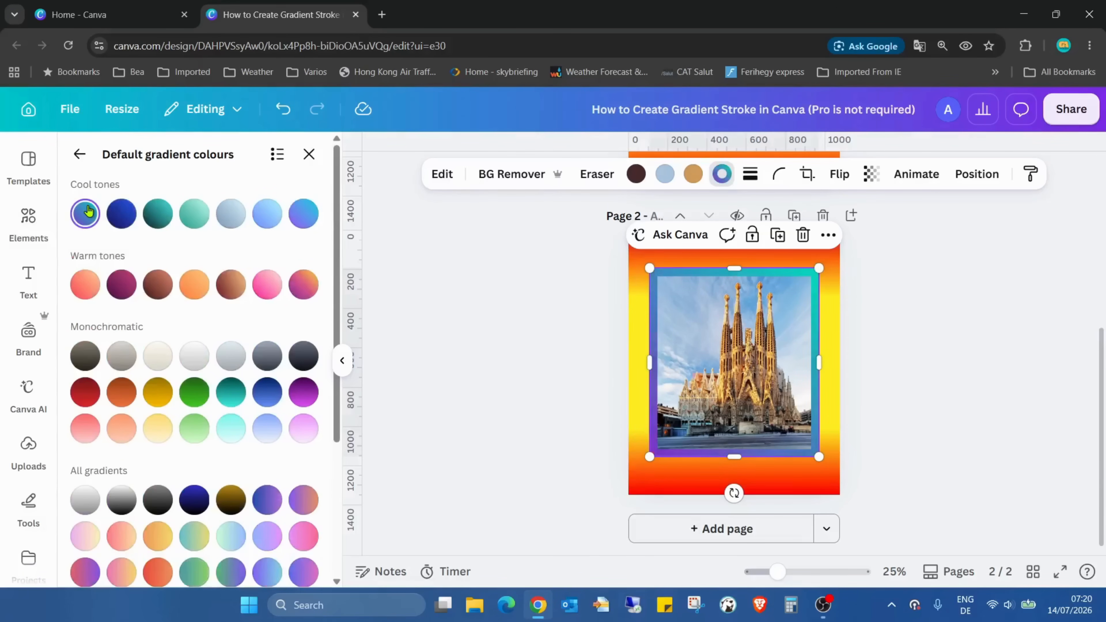
click(79, 155)
scroll(254, 311, up, 5)
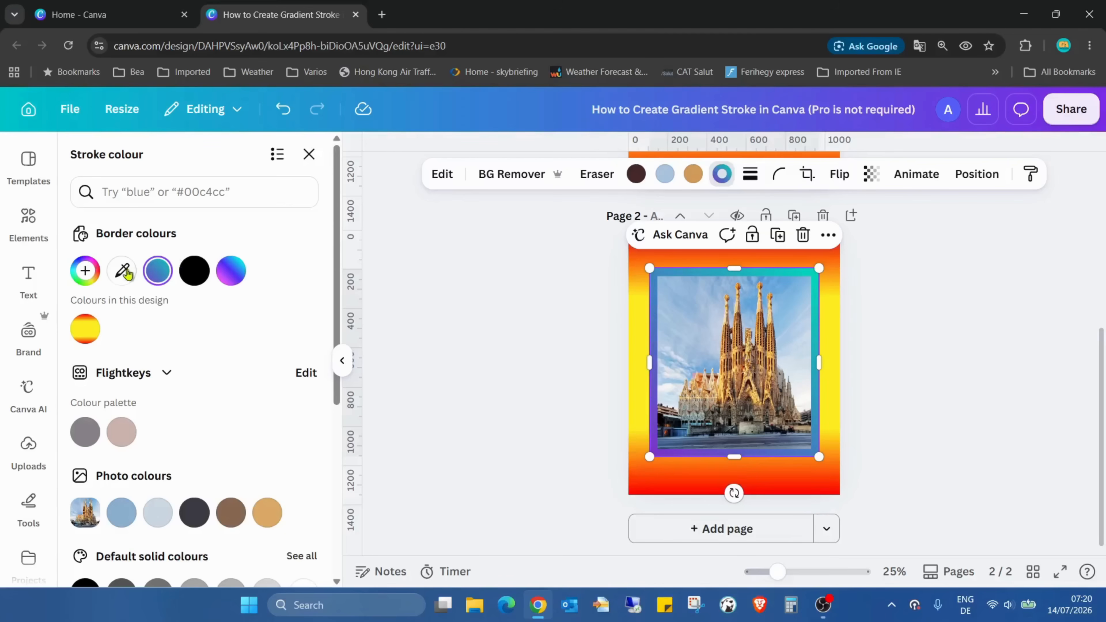
Customise the stroke gradient by changing its purple colour to black #000000 and its teal colour to white #FFFFFF.
click(87, 272)
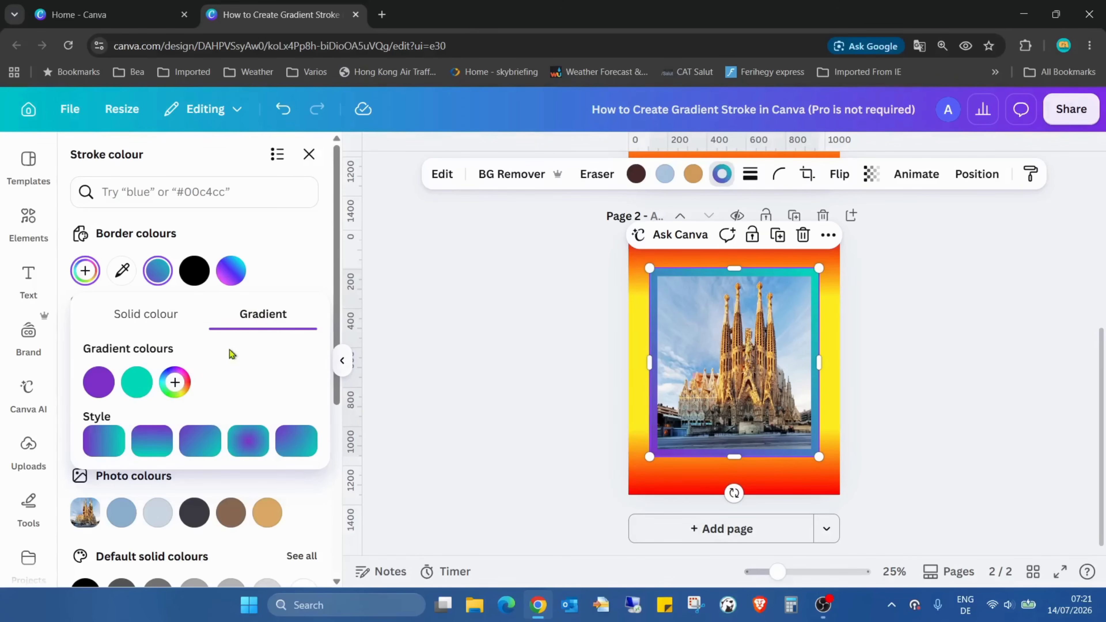
click(99, 381)
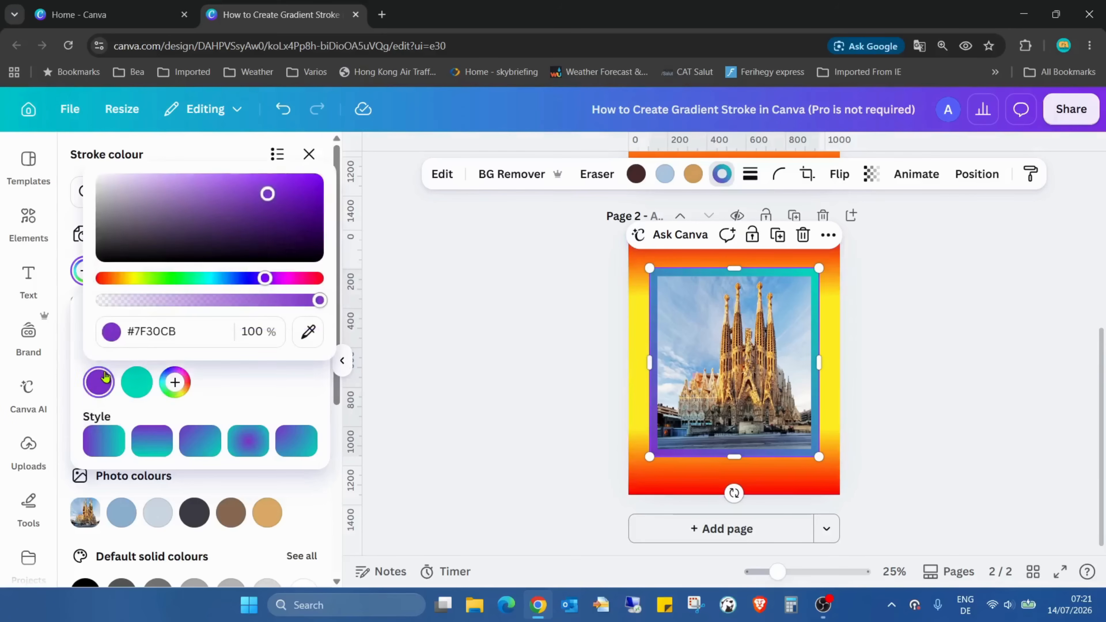
mouse_move(267, 194)
mouse_down()
mouse_move(311, 257)
mouse_move(100, 258)
mouse_up()
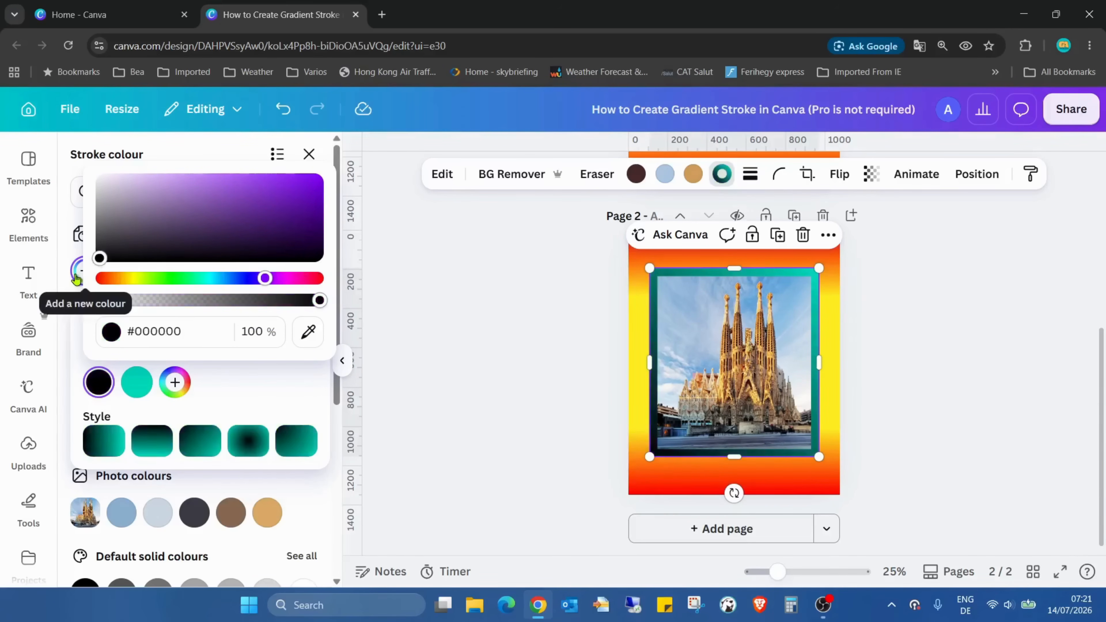
click(257, 418)
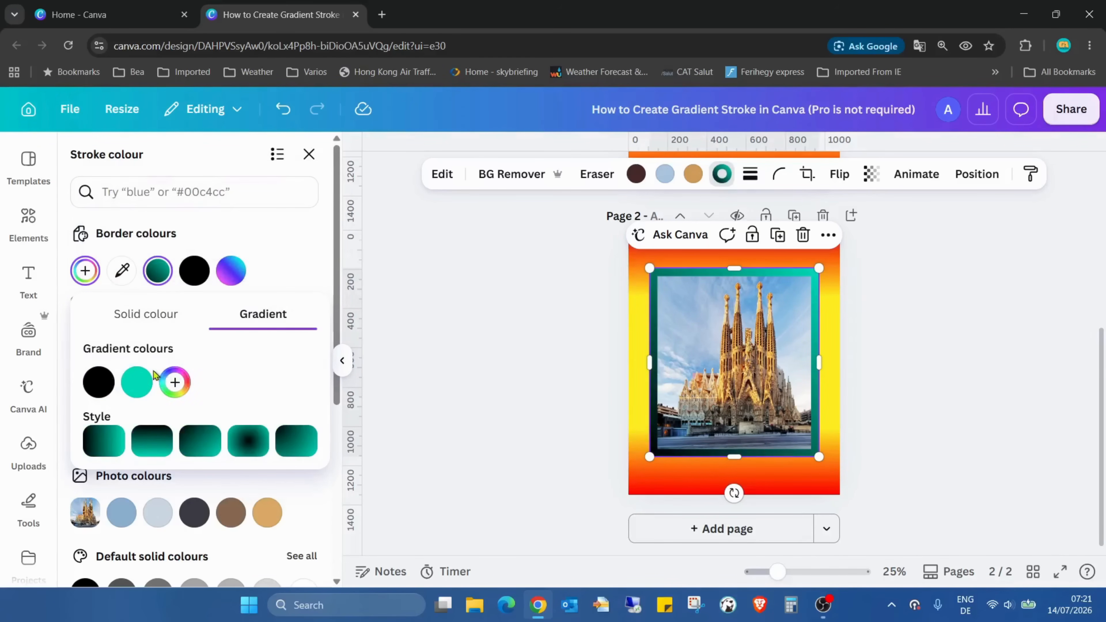
click(137, 383)
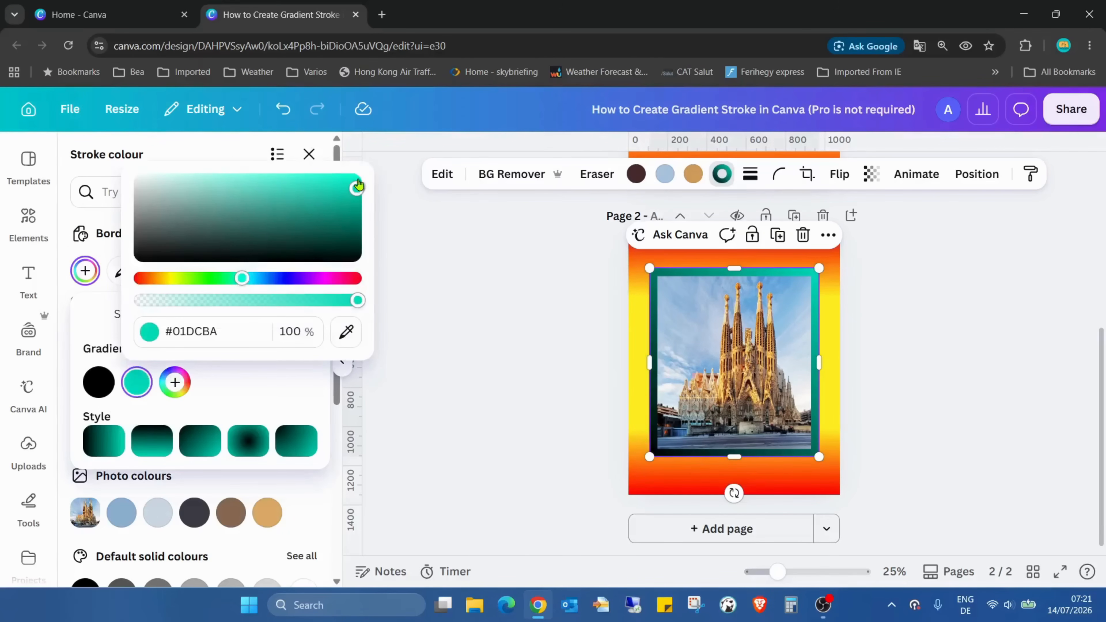
mouse_move(357, 188)
mouse_down()
mouse_move(190, 162)
mouse_move(99, 166)
mouse_up()
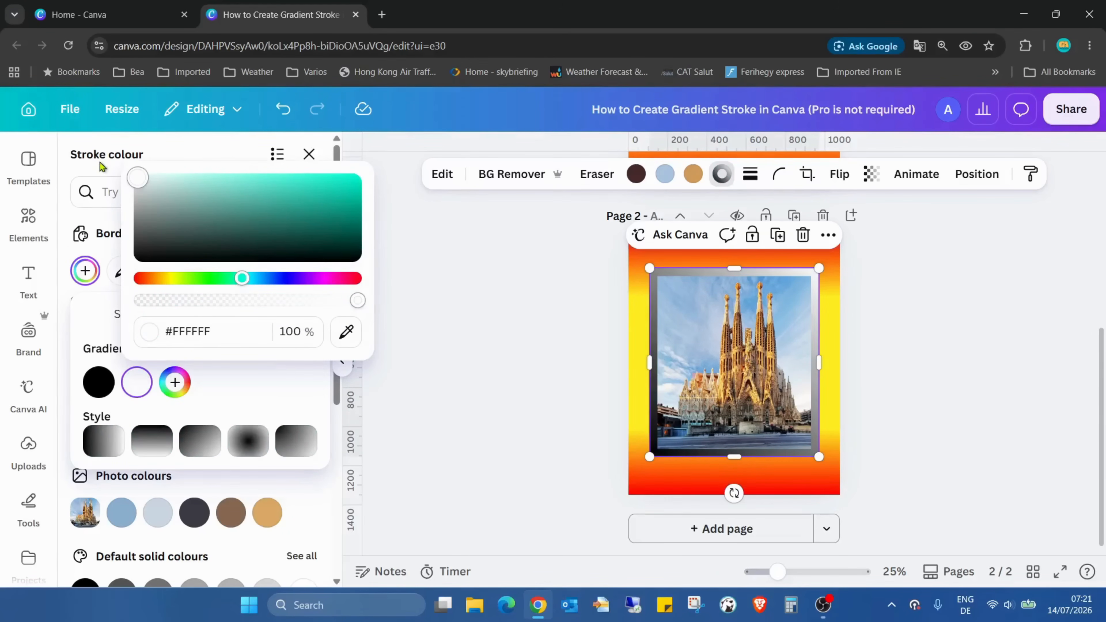
click(250, 370)
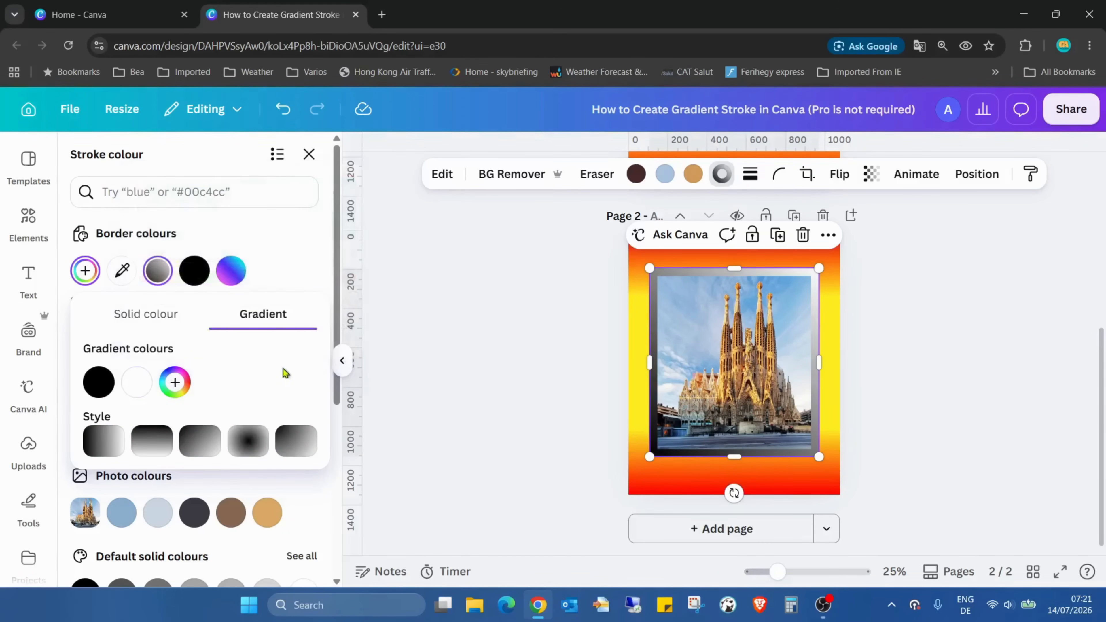
Set the stroke gradient to the top-to-bottom linear style and add two more white colours to it.
click(140, 453)
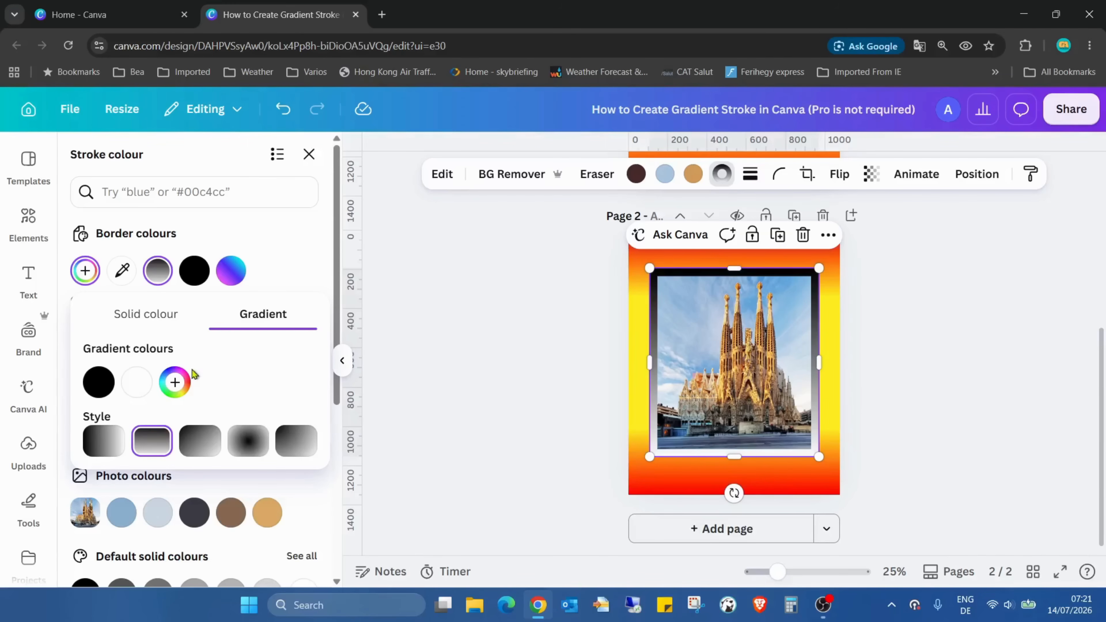
click(174, 382)
click(213, 383)
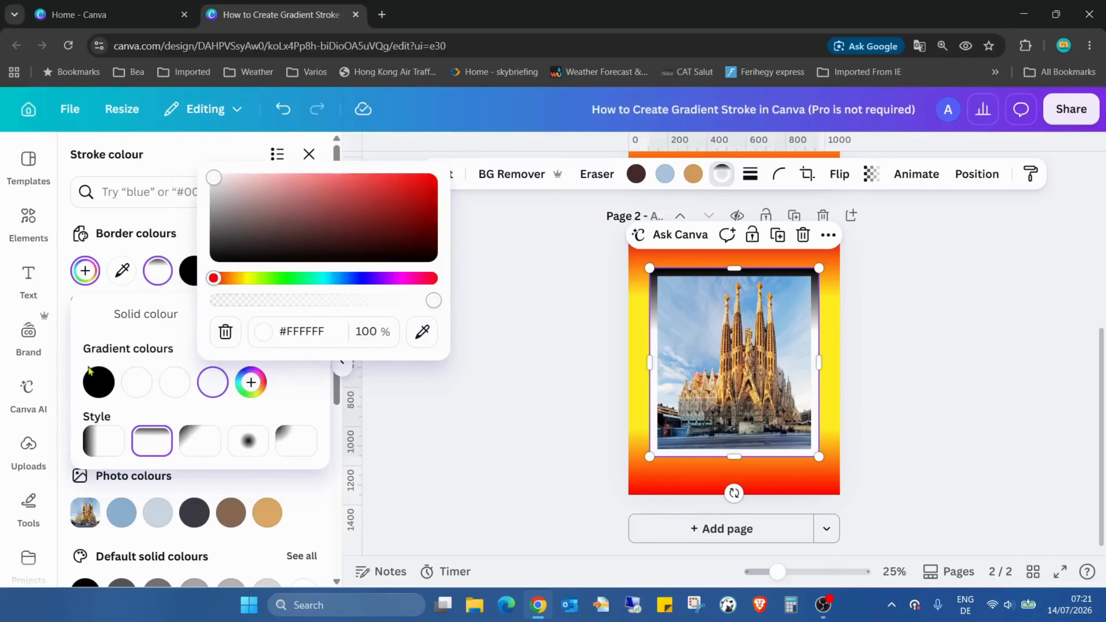
Add a second black to the gradient and arrange the colours as black, three whites, black.
mouse_move(102, 381)
mouse_down()
mouse_move(243, 384)
mouse_move(222, 383)
mouse_up()
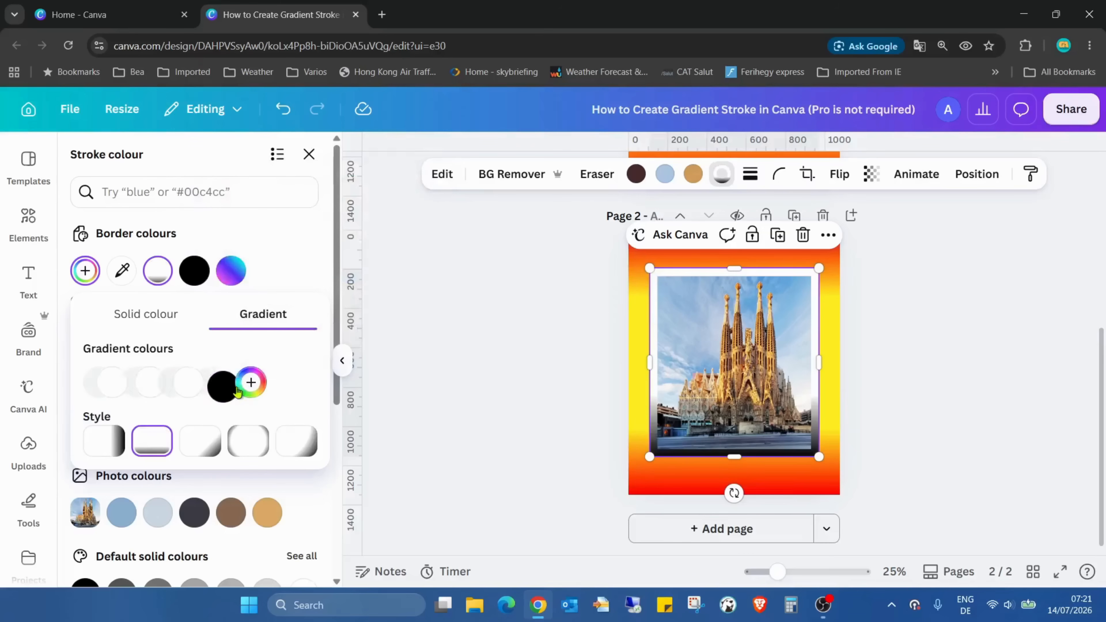
click(252, 385)
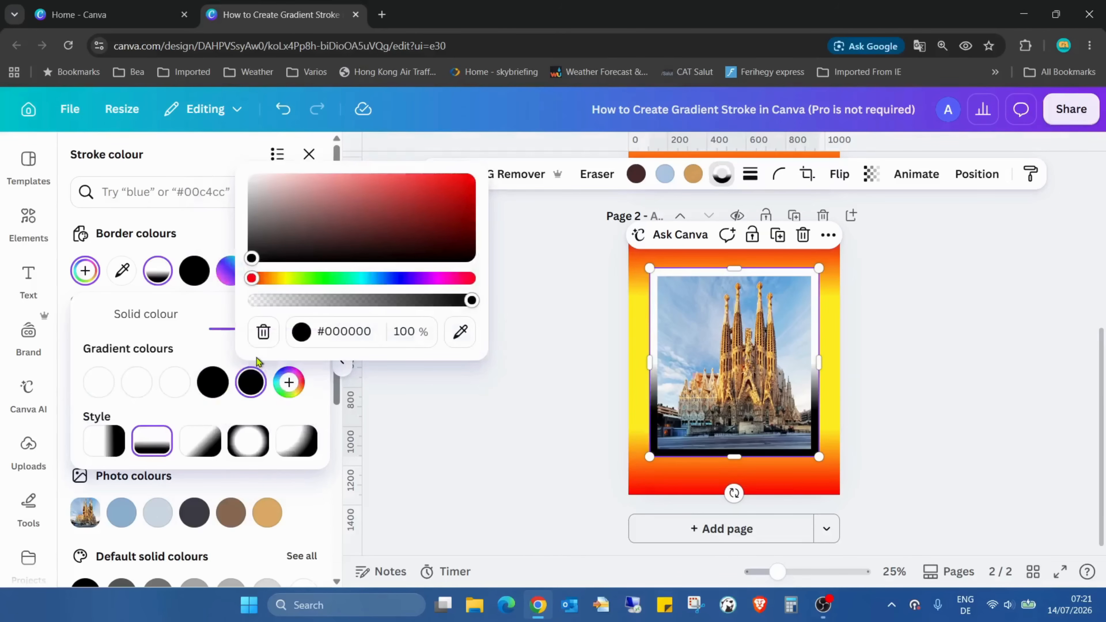
drag(210, 373, 82, 368)
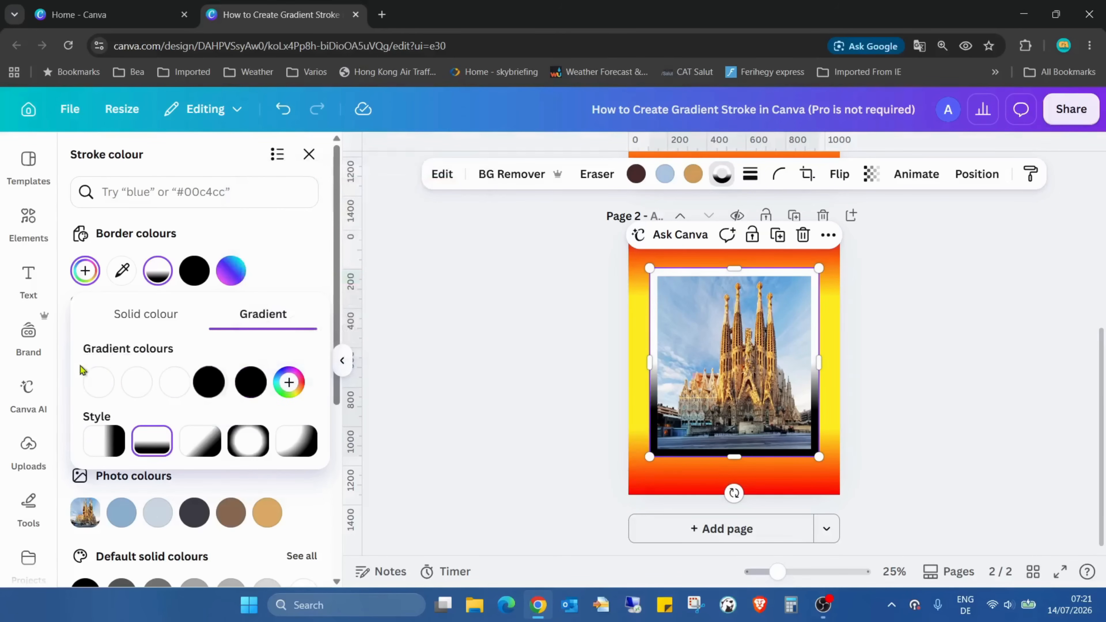
mouse_move(261, 374)
mouse_down()
mouse_move(210, 383)
mouse_move(87, 375)
mouse_up()
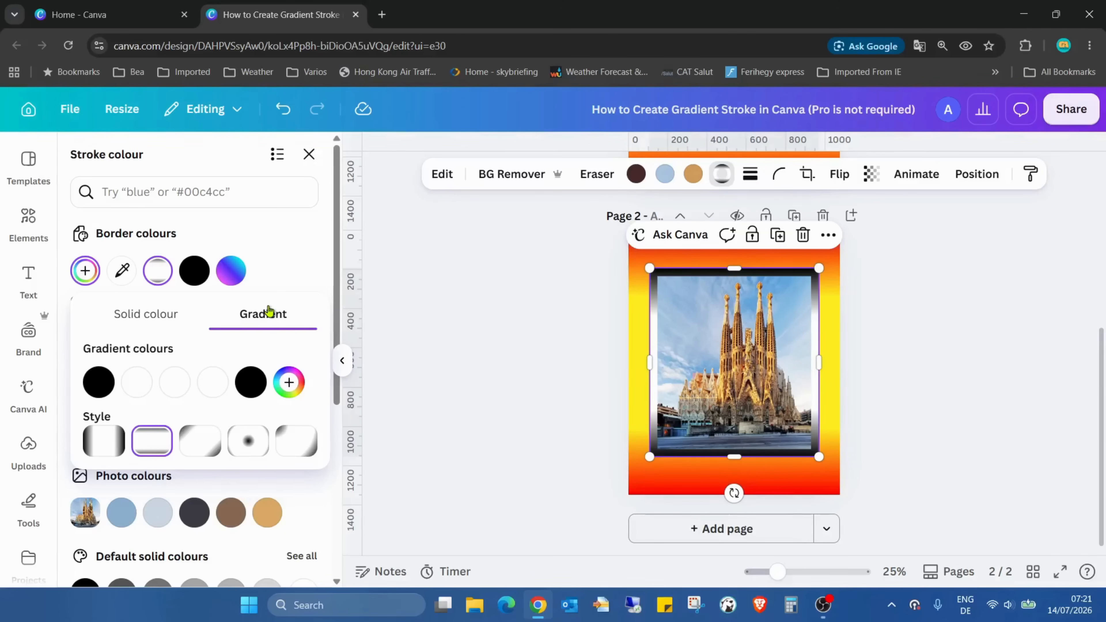
Try yellow #F6FB00 for the gradient's middle white colour and settle on red #FB0000.
click(175, 382)
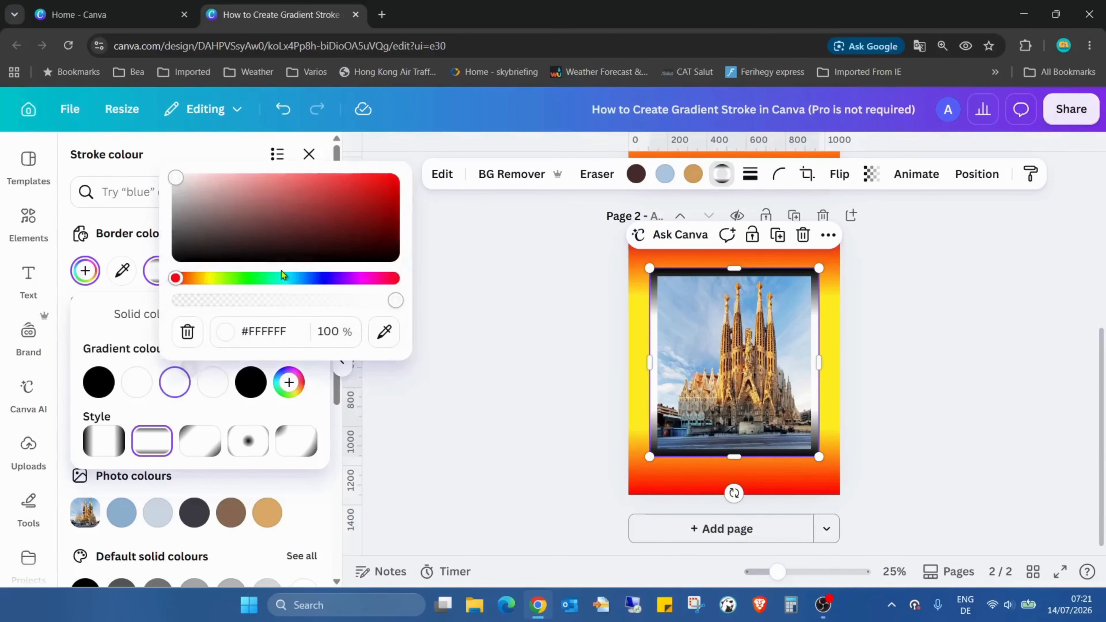
mouse_move(210, 279)
mouse_down()
mouse_move(230, 279)
mouse_move(202, 287)
mouse_move(213, 279)
mouse_up()
drag(183, 195, 419, 177)
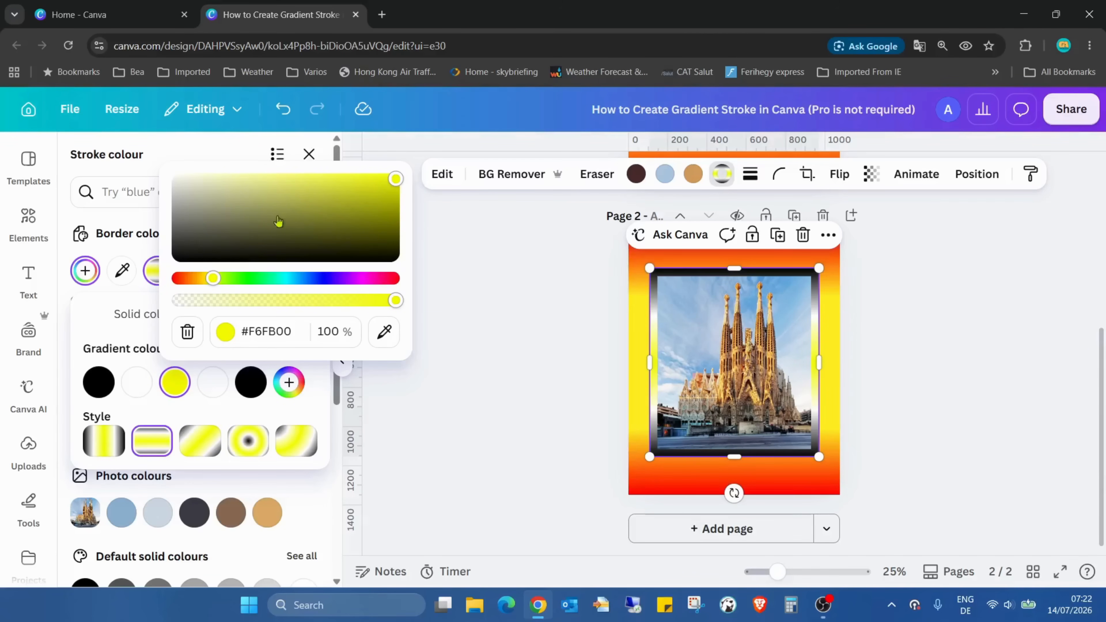
drag(213, 278, 176, 278)
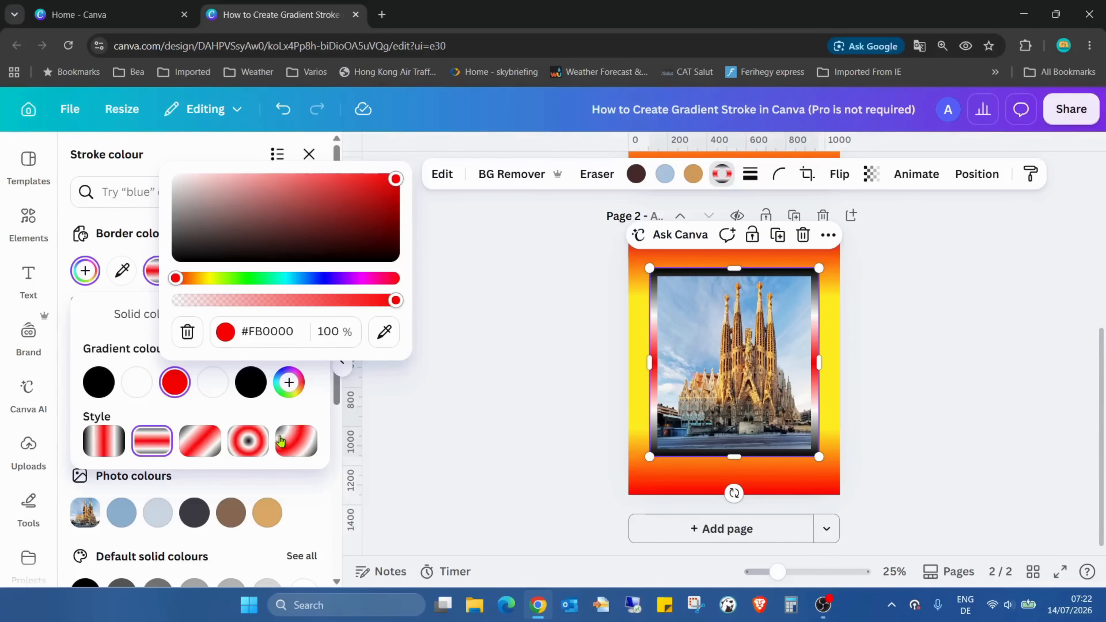
click(305, 407)
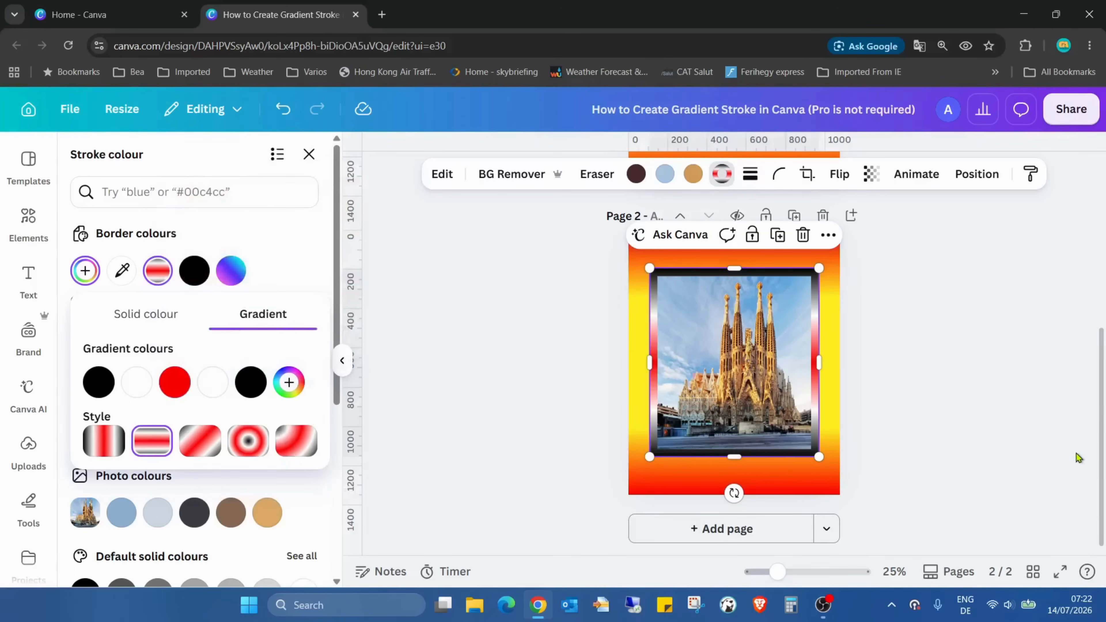
Preview the page with the gradient-stroked photo in full screen and return to the editor.
click(1061, 571)
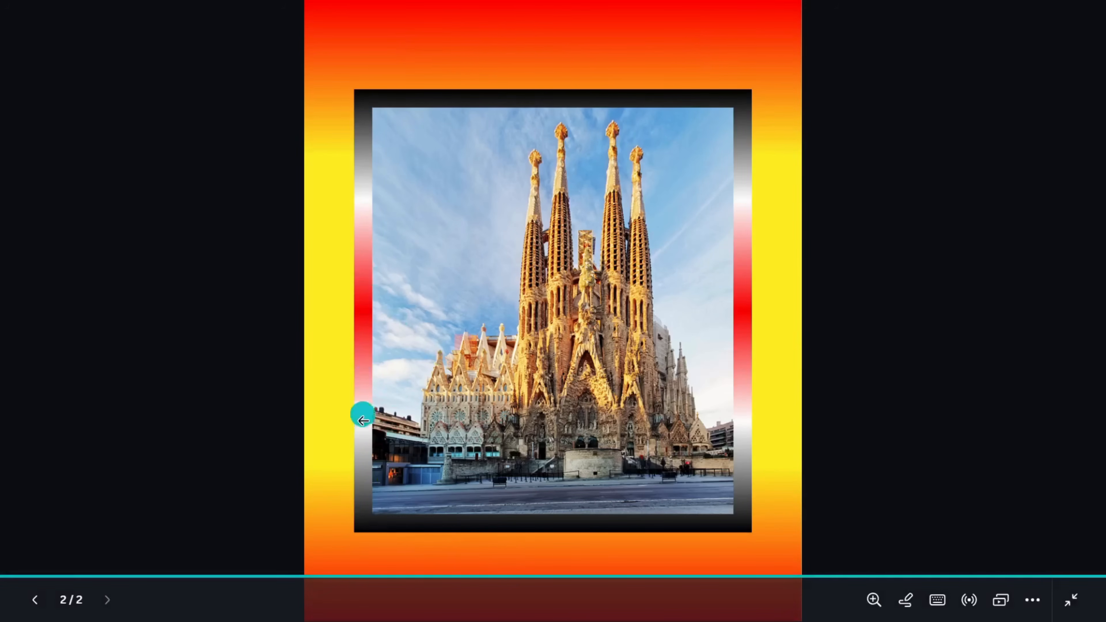
key(Escape)
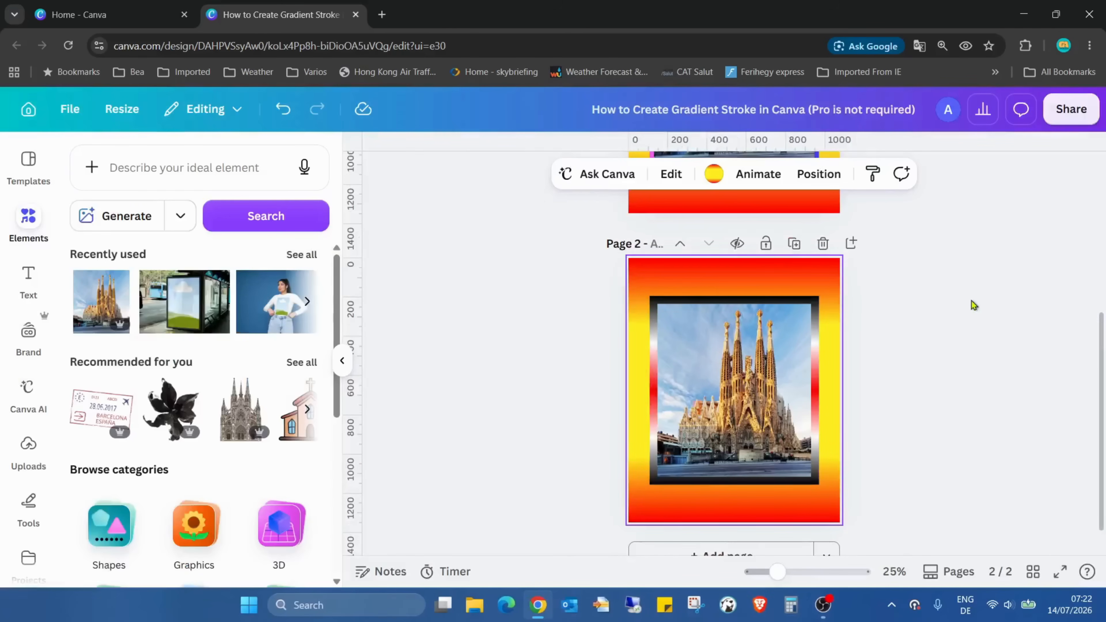
Open the photo's stroke gradient settings and try the left-to-right, top-to-bottom, diagonal and centred circular styles.
click(703, 308)
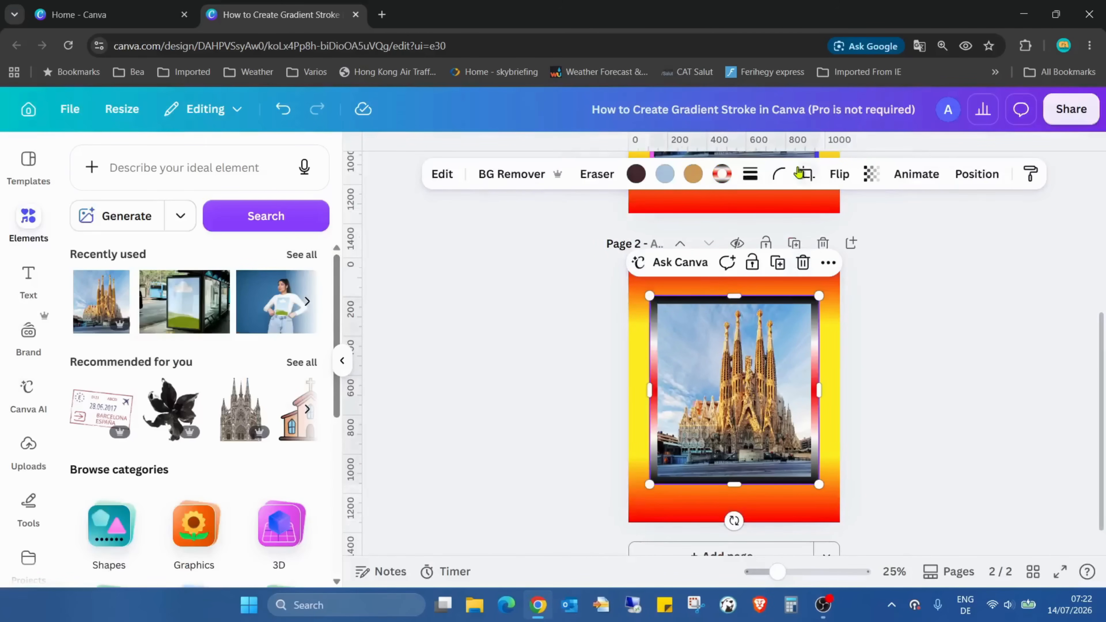
click(723, 176)
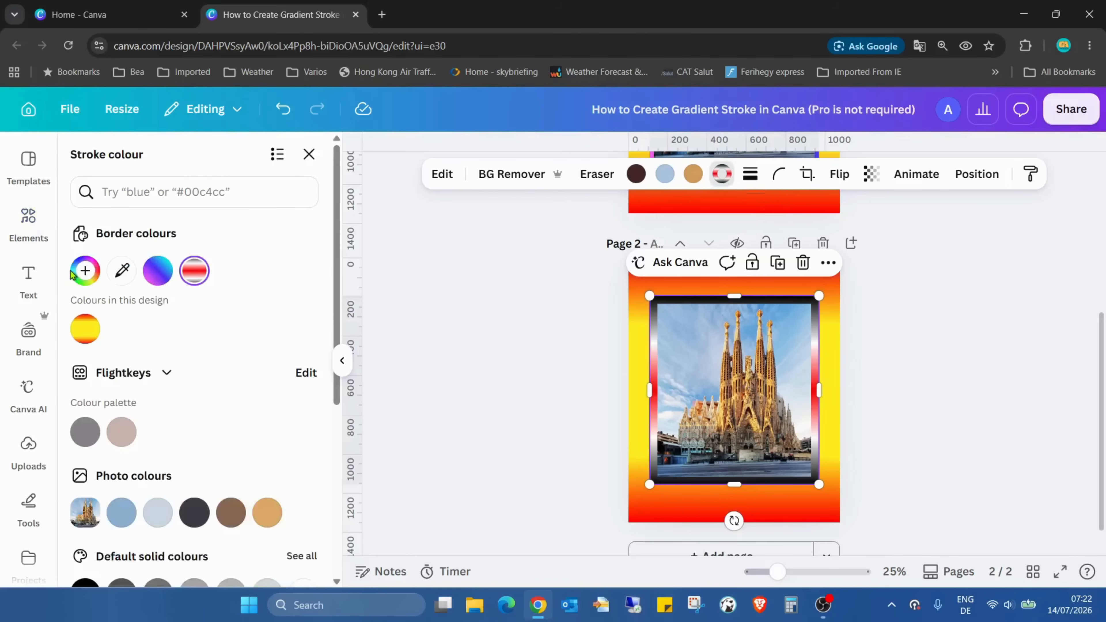
click(85, 272)
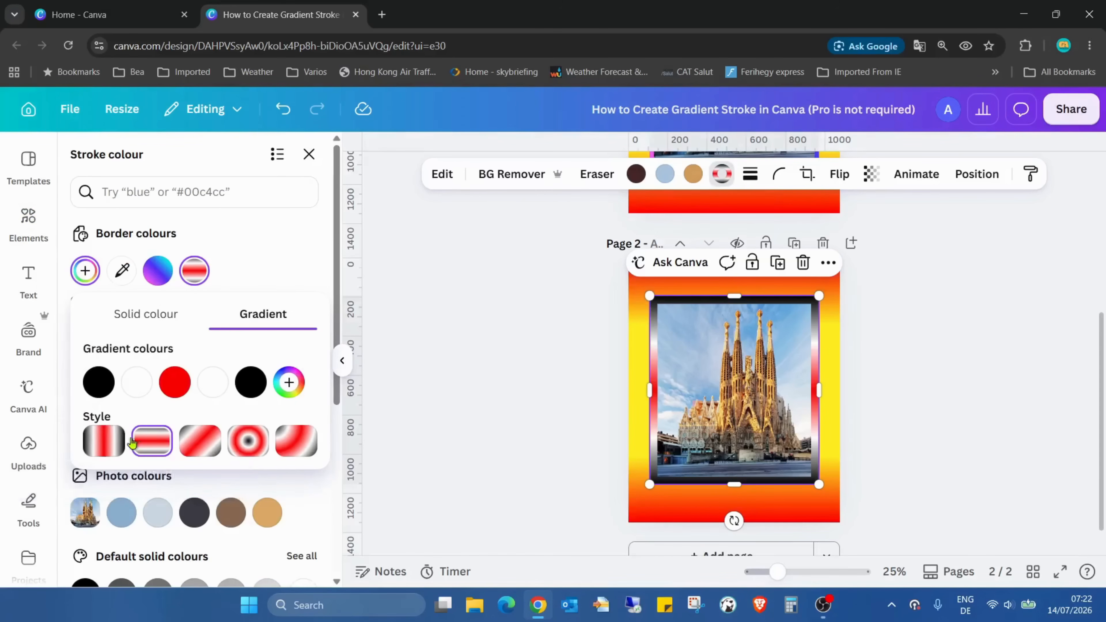
click(104, 443)
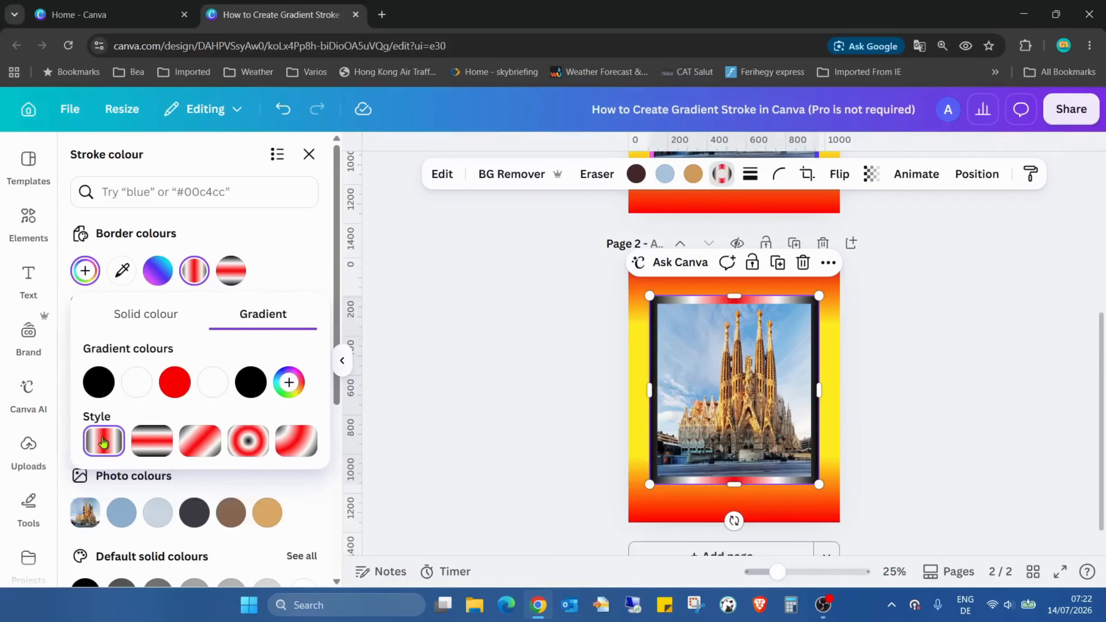
click(151, 442)
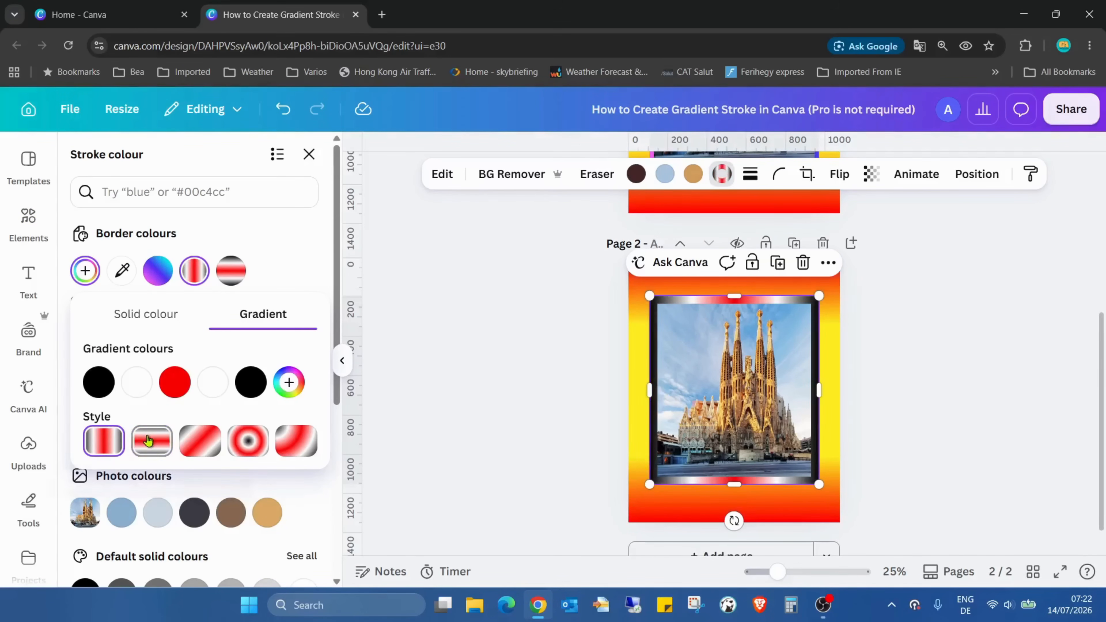
click(211, 441)
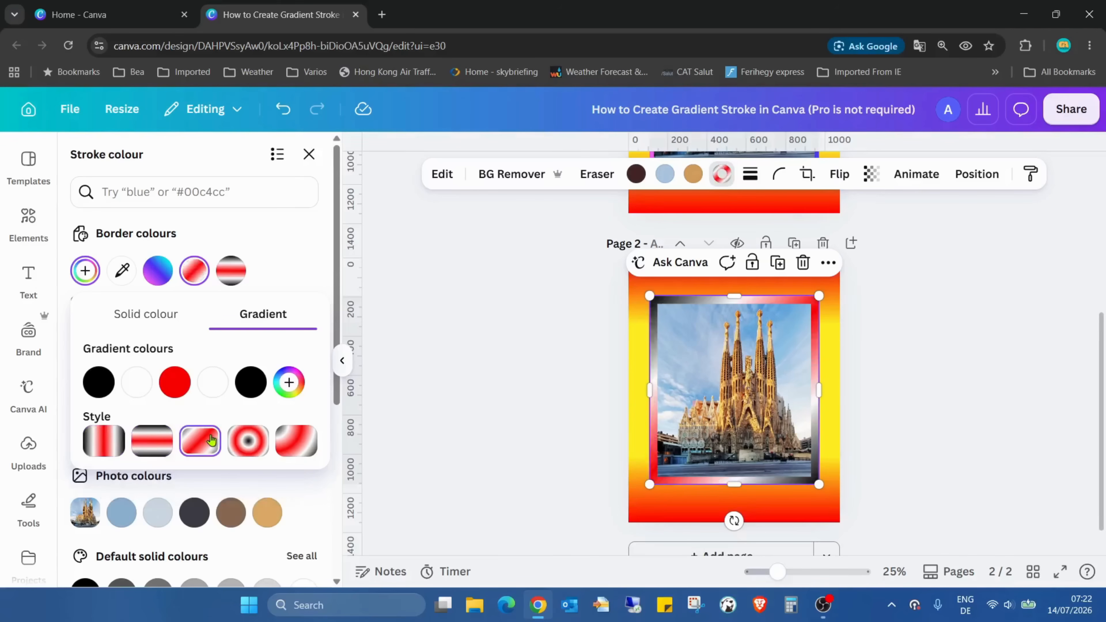
click(249, 442)
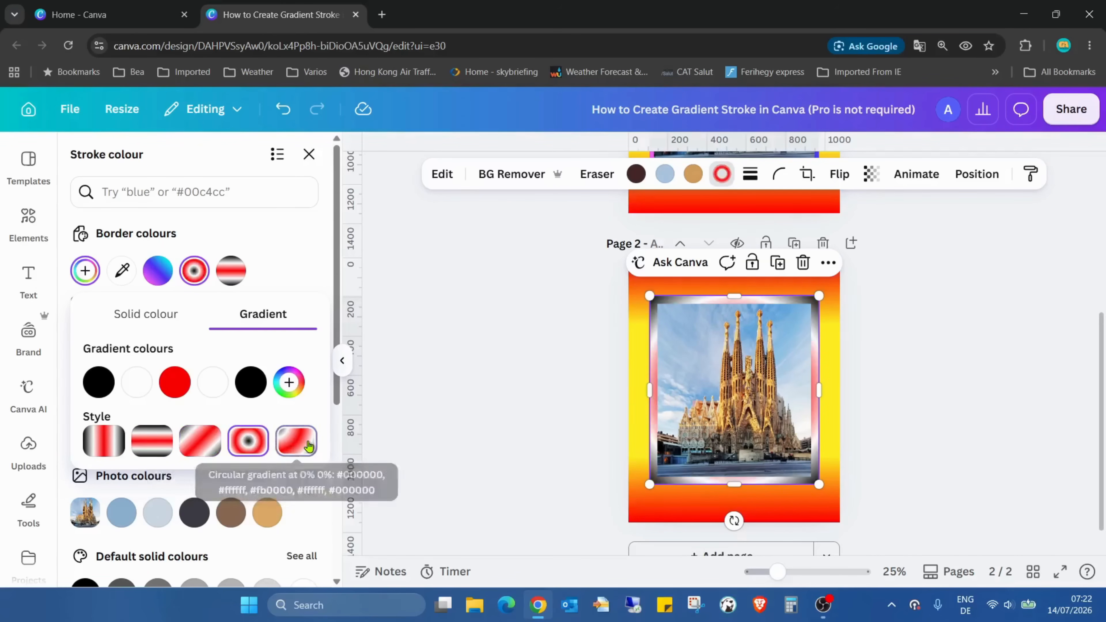
Try the corner circular gradient style on the stroke, go back through the other styles and choose the diagonal one.
click(304, 443)
click(245, 437)
click(205, 441)
click(143, 447)
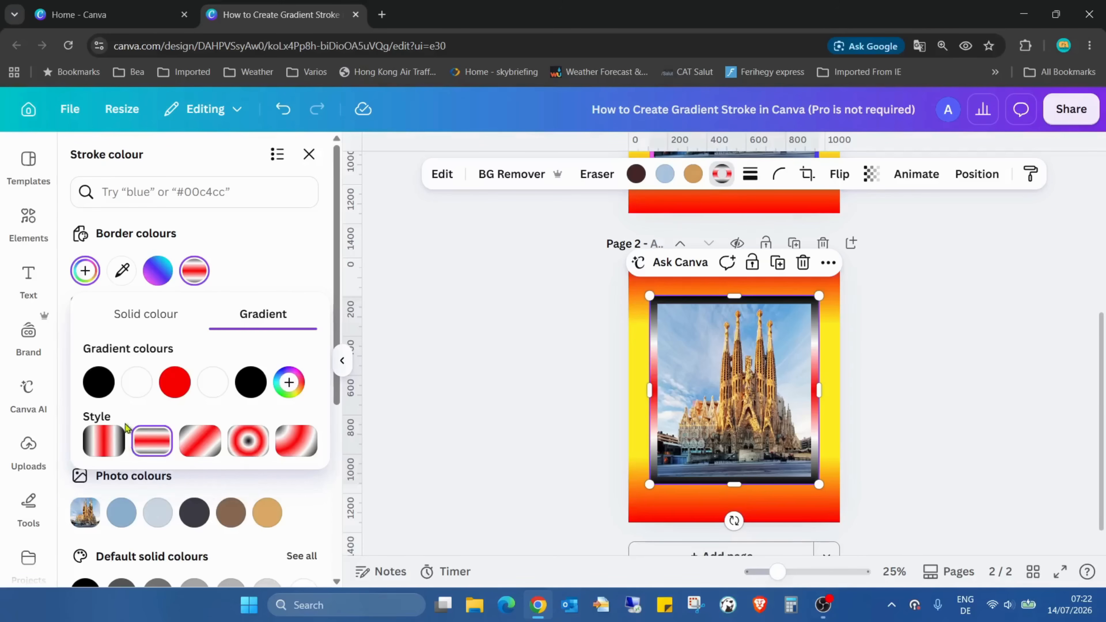
click(109, 436)
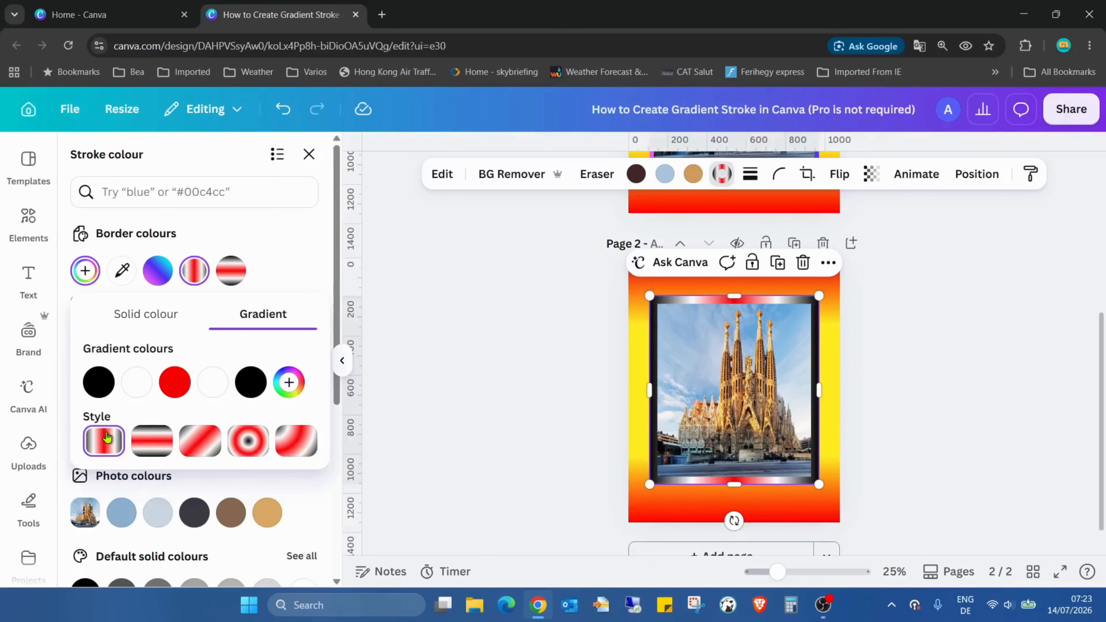
click(191, 445)
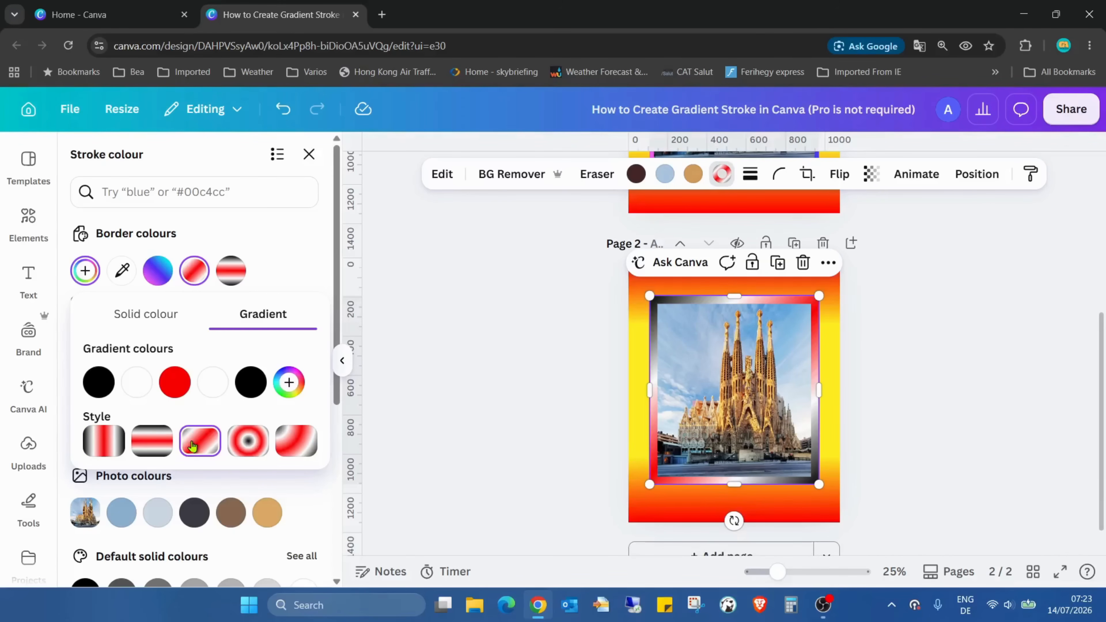
Add two more whites to the stroke gradient and arrange it as black, two whites, red, two whites, black.
mouse_move(212, 386)
mouse_down()
mouse_move(283, 389)
mouse_move(146, 377)
mouse_move(156, 382)
mouse_up()
click(287, 390)
click(326, 387)
mouse_move(288, 383)
mouse_down()
mouse_move(215, 382)
mouse_move(257, 391)
mouse_up()
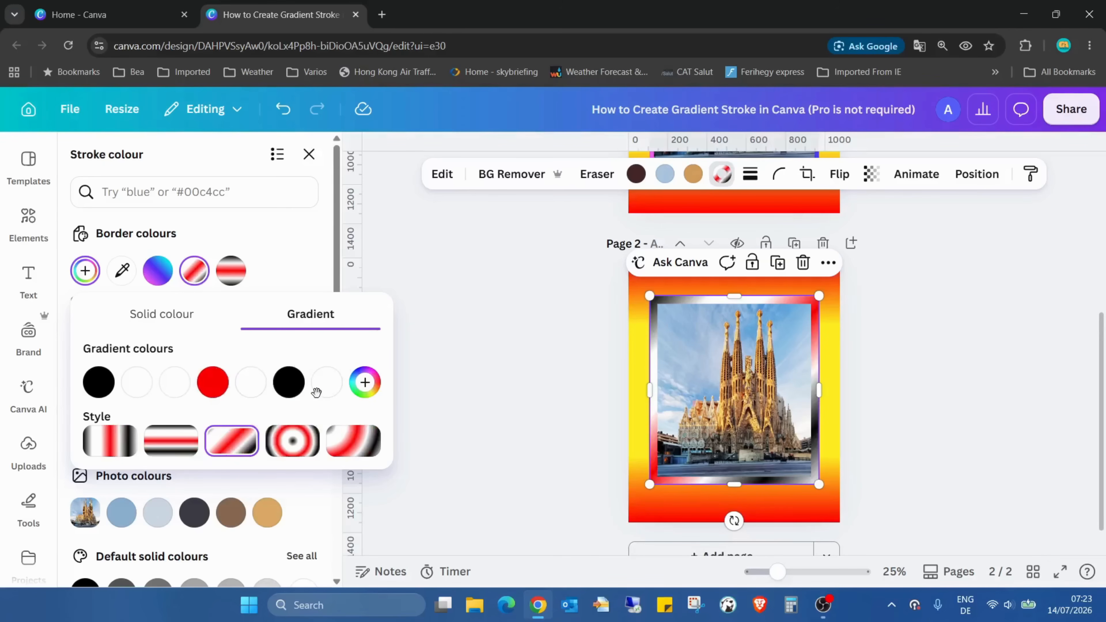
mouse_move(331, 386)
mouse_down()
mouse_move(275, 384)
mouse_move(300, 379)
mouse_move(289, 382)
mouse_up()
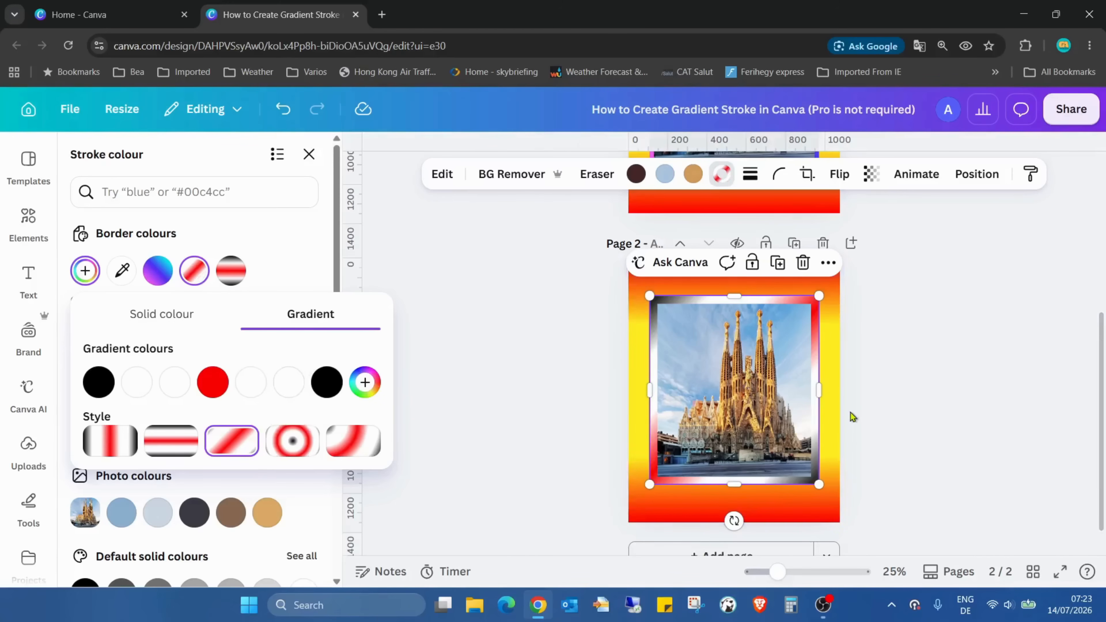
Set the stroke gradient to the top-to-bottom linear style and check the page in full screen.
click(175, 441)
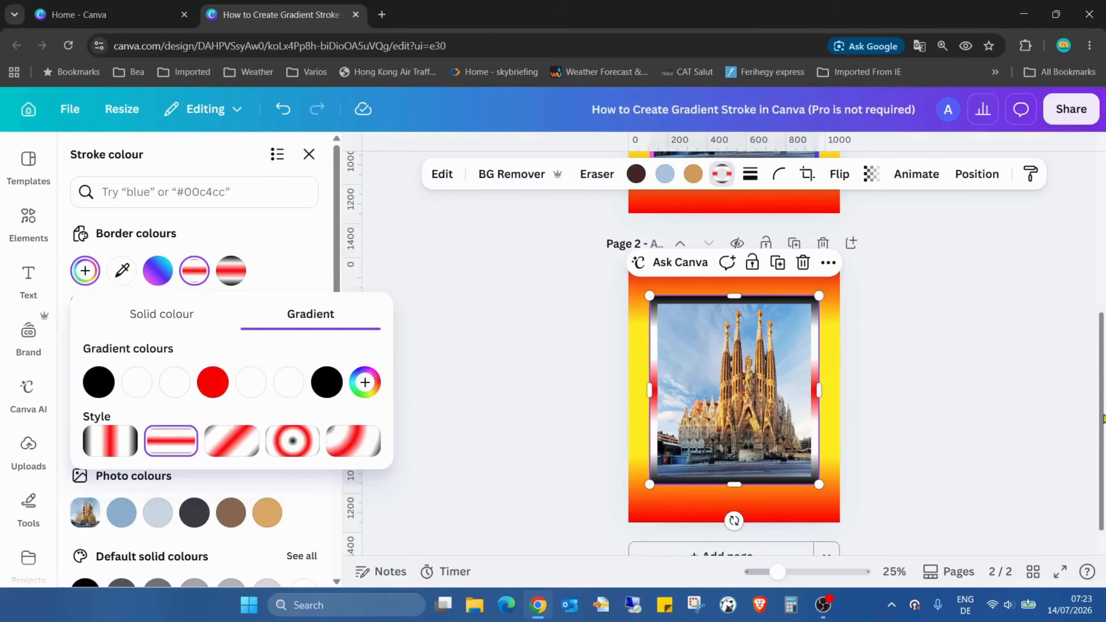
click(1061, 571)
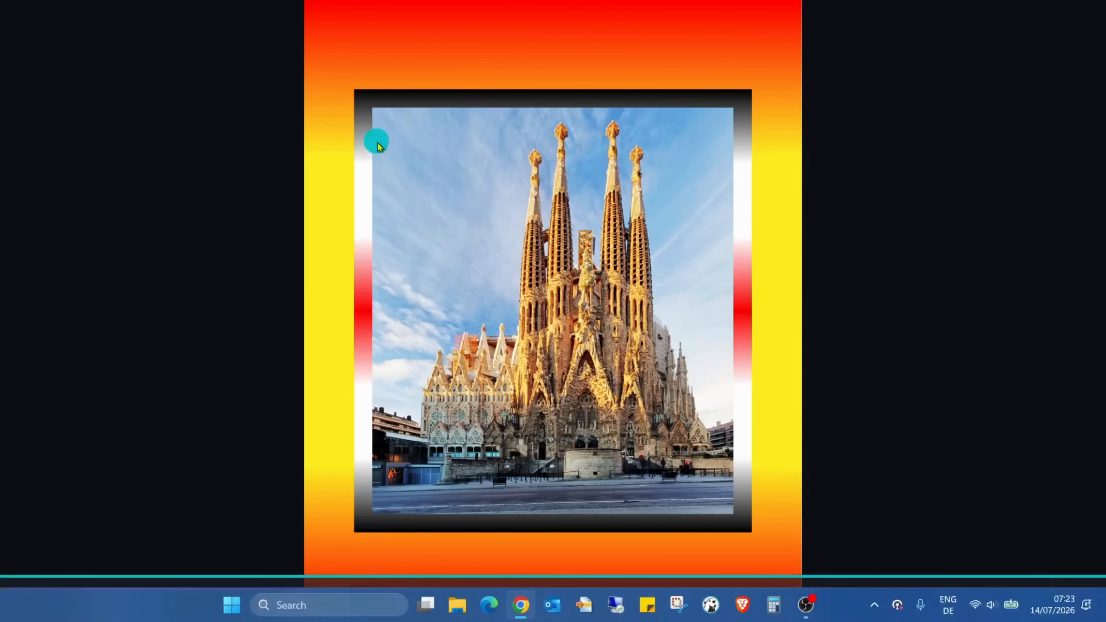
key(Escape)
Remove the red middle colour from the photo's stroke gradient and close the stroke colour settings.
click(760, 338)
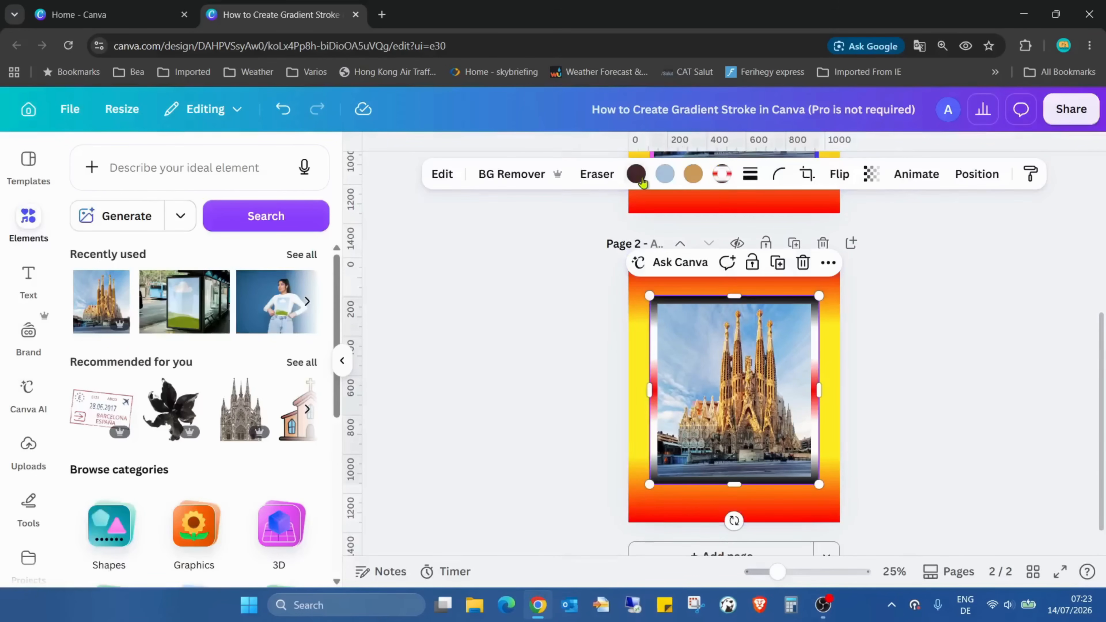
click(728, 176)
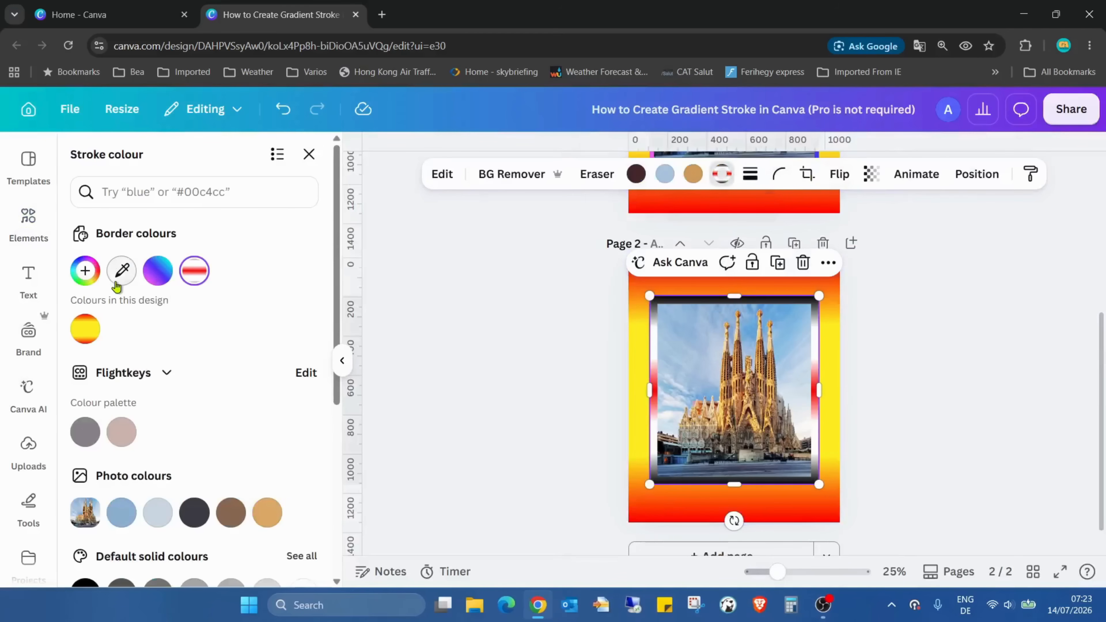
click(85, 271)
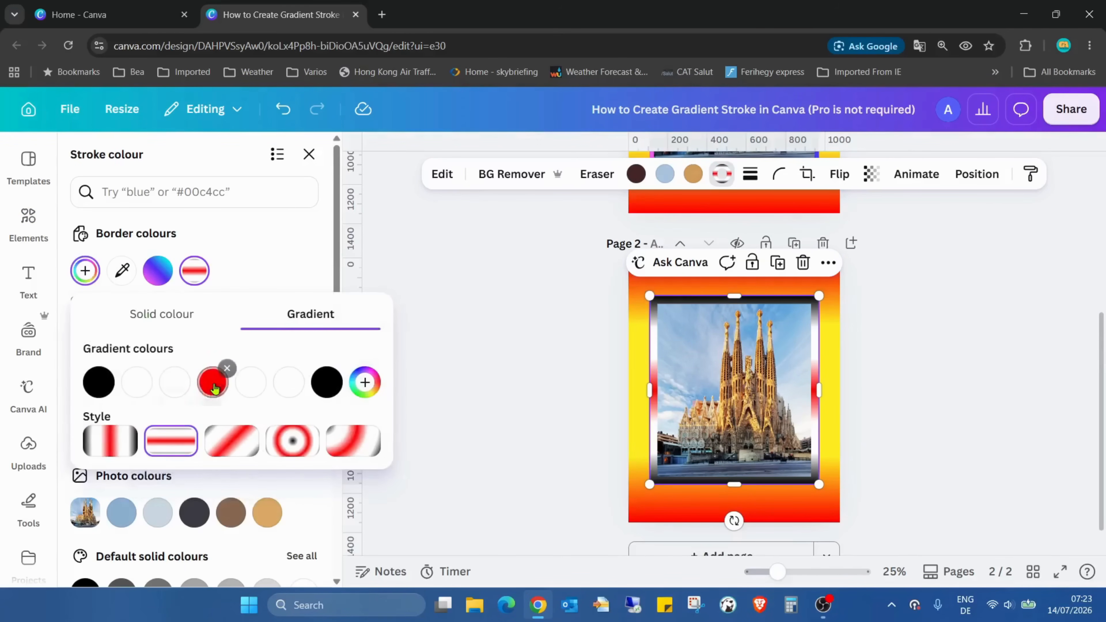
click(222, 377)
click(230, 369)
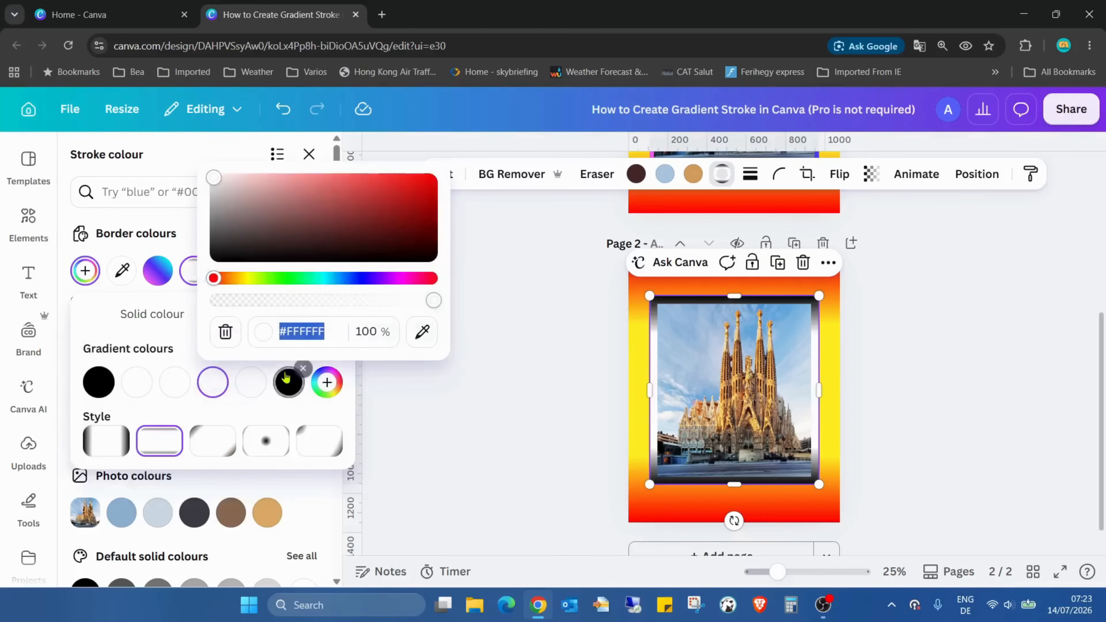
click(280, 386)
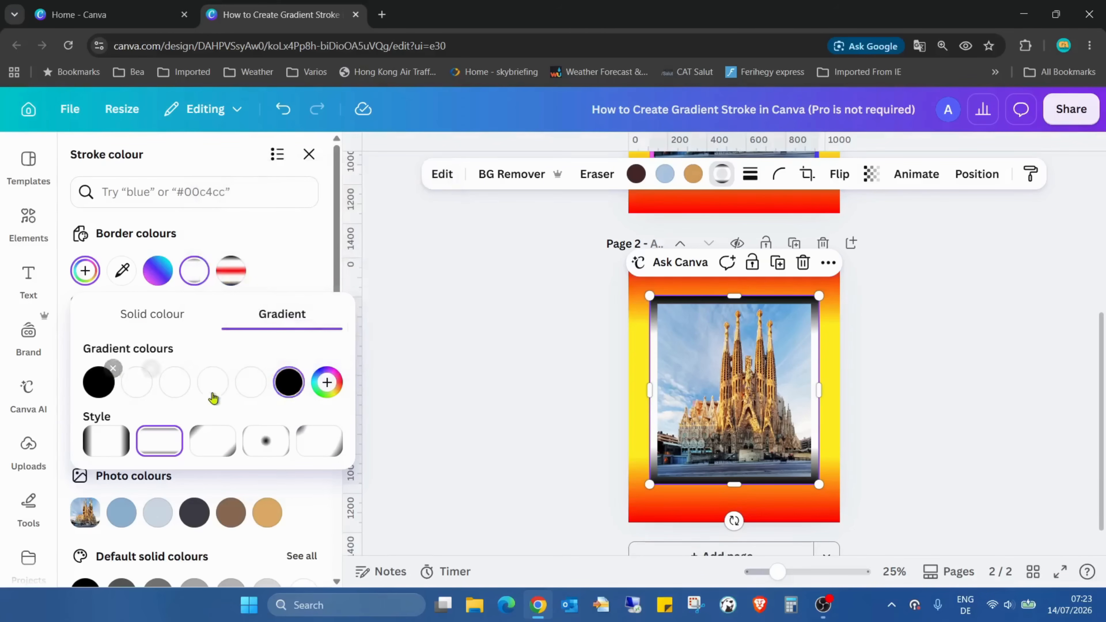
drag(288, 381, 283, 392)
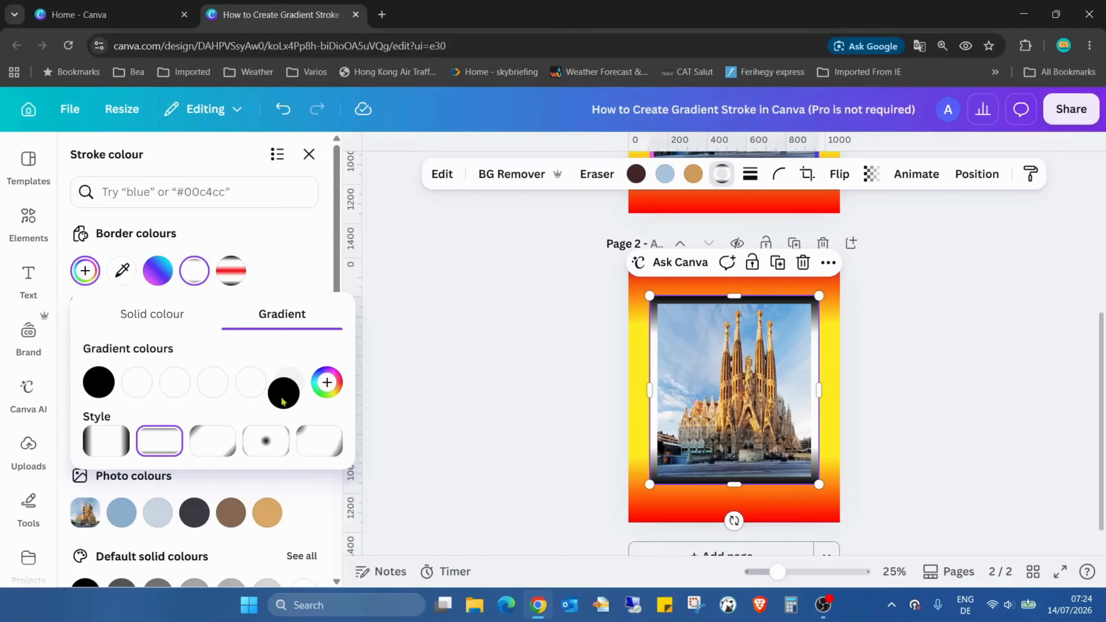
click(309, 154)
click(309, 154)
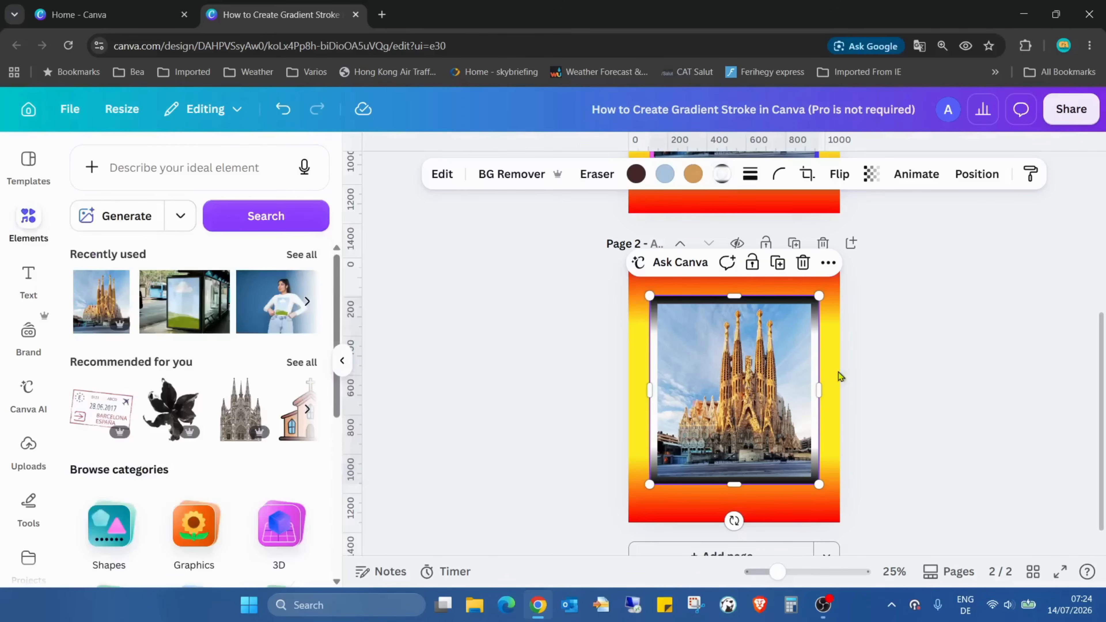
Move the gradient's last black beside the first, remove one of the two blacks, and preview the page in full screen.
key(Escape)
click(721, 291)
click(721, 324)
click(727, 180)
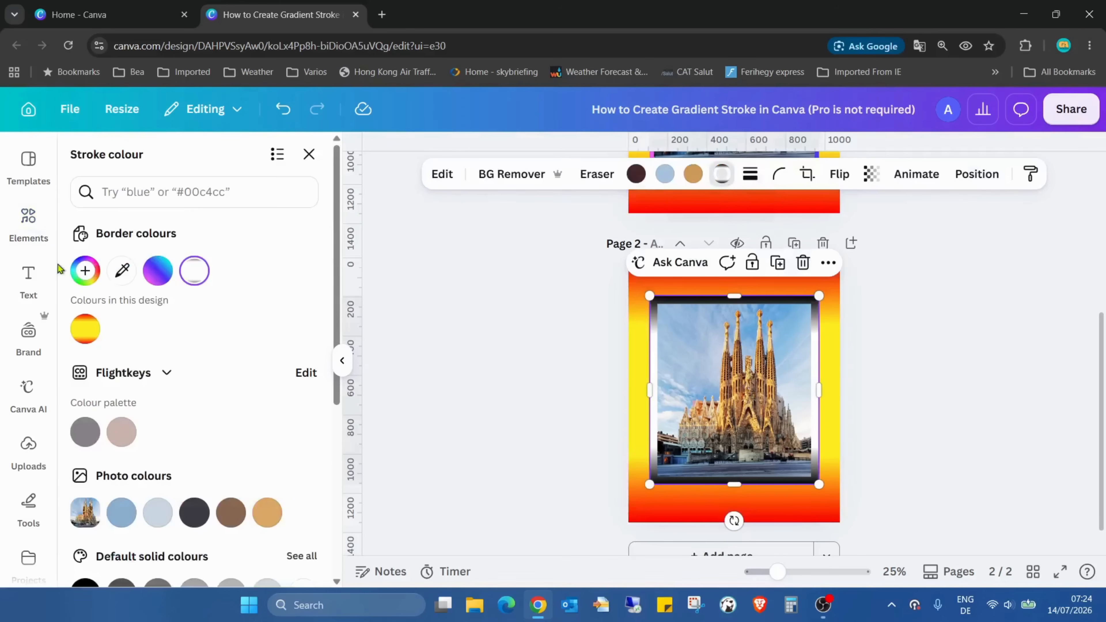
click(84, 270)
mouse_move(296, 373)
mouse_down()
mouse_move(282, 348)
mouse_move(102, 374)
mouse_move(114, 386)
mouse_up()
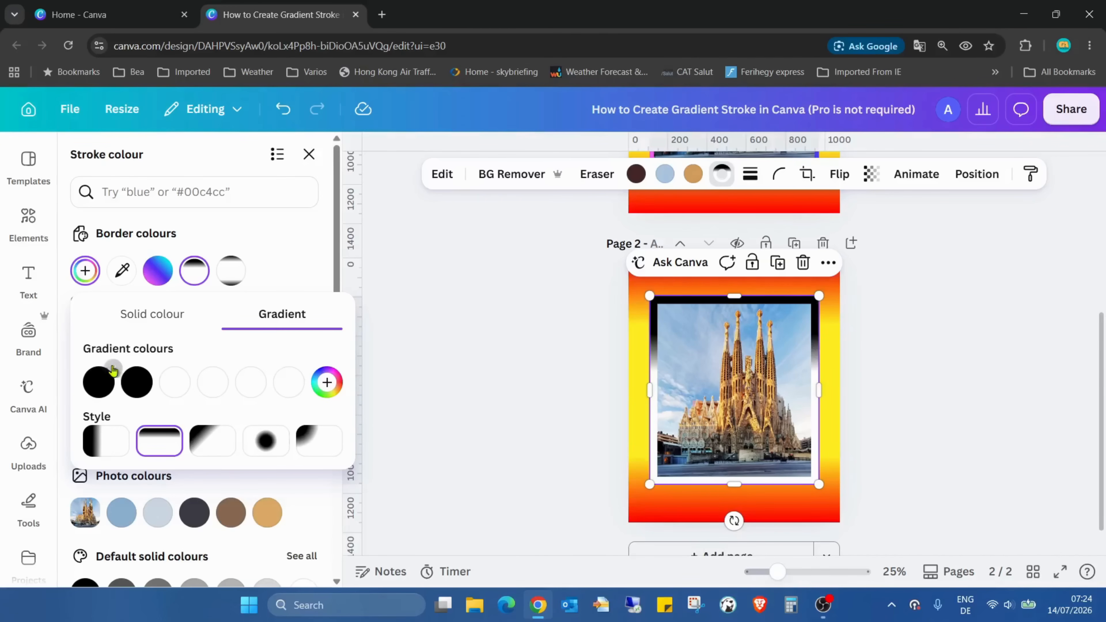
click(151, 369)
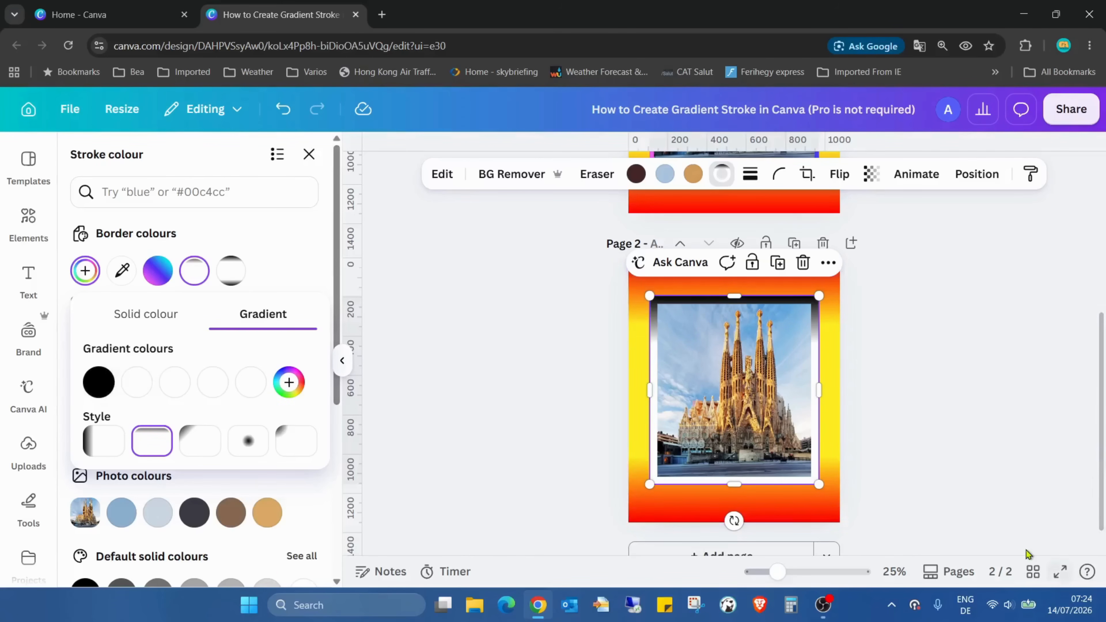
click(1059, 580)
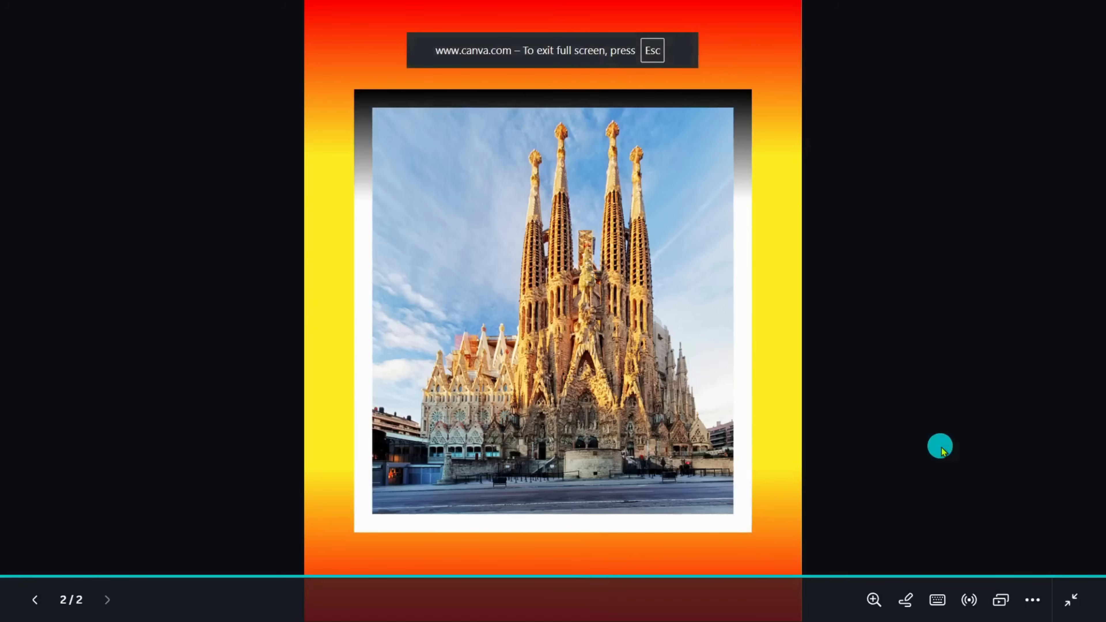